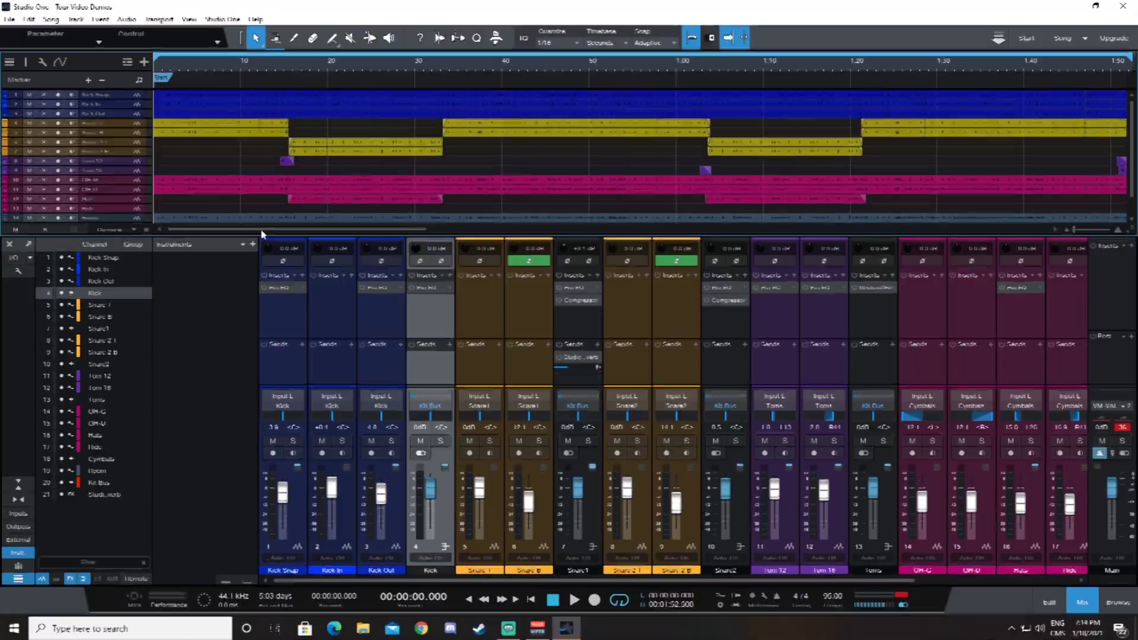
- Play the opening of the drum mix with all inserts bypassed, and replay it with the inserts activated for comparison
key(space)
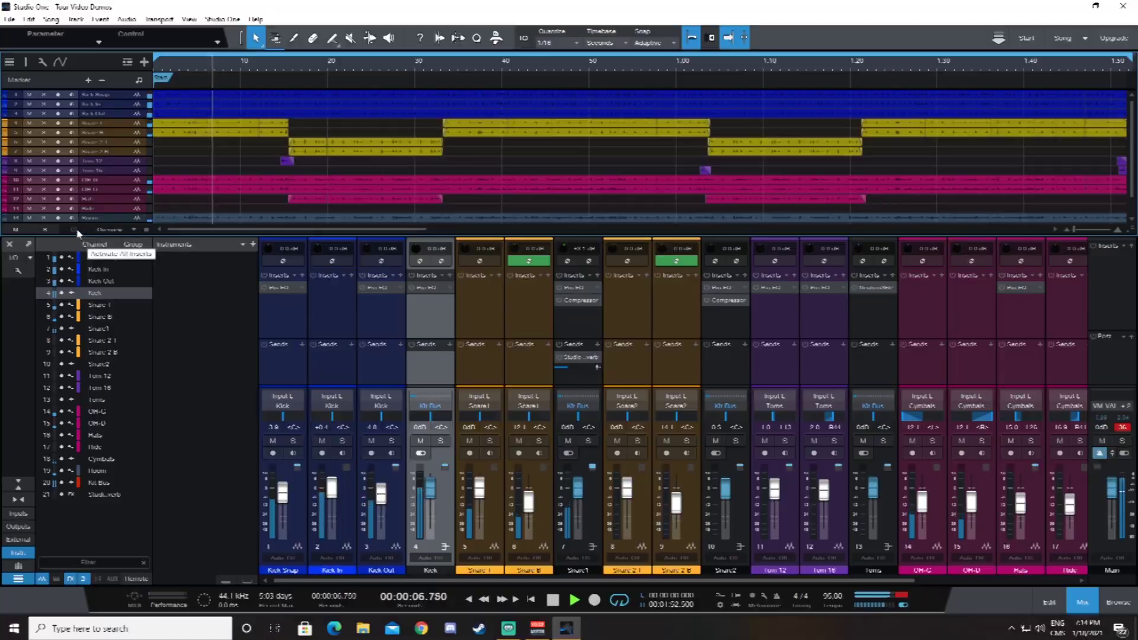
key(space)
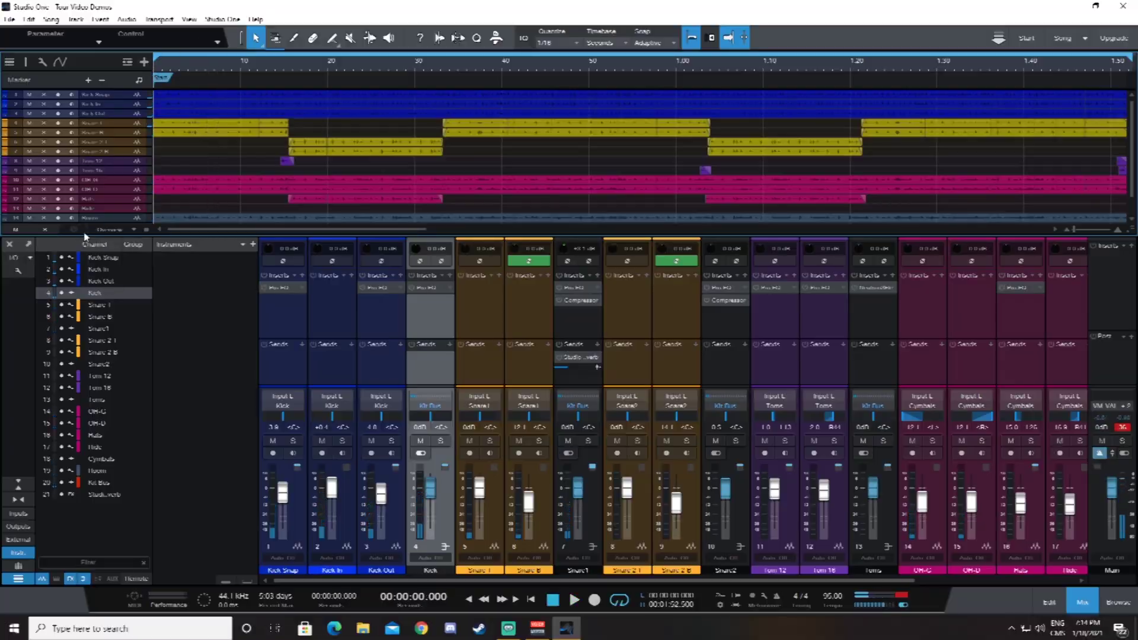
key(space)
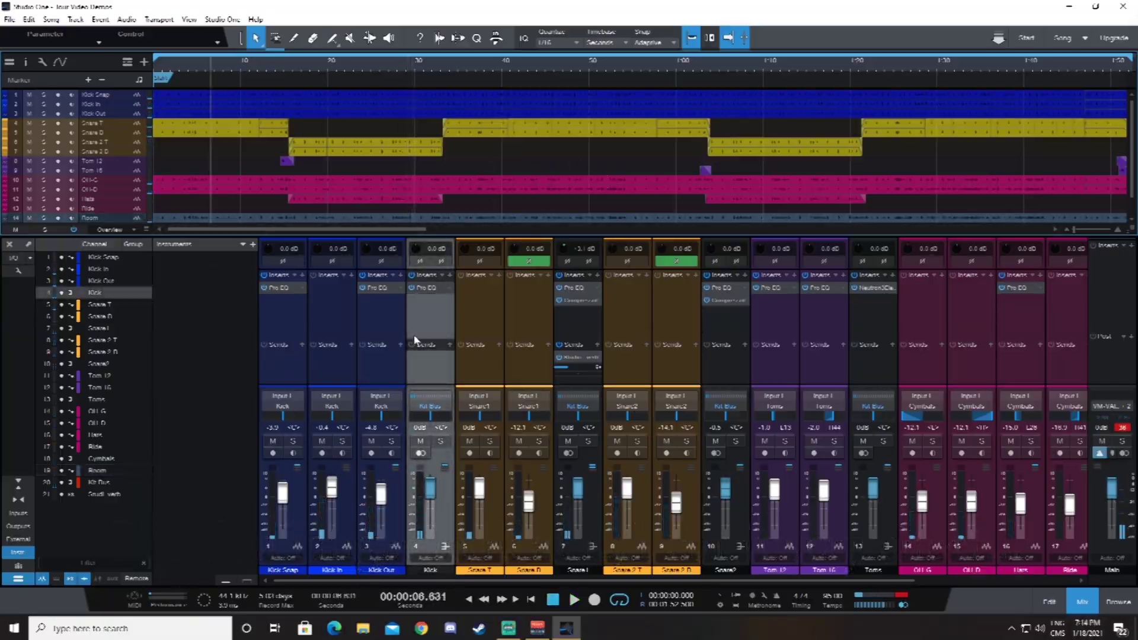
- Examine the Fat Channel XT insert on the Kit Bus, including its VT1 compressor and Vintage EQ settings
drag(605, 582, 759, 584)
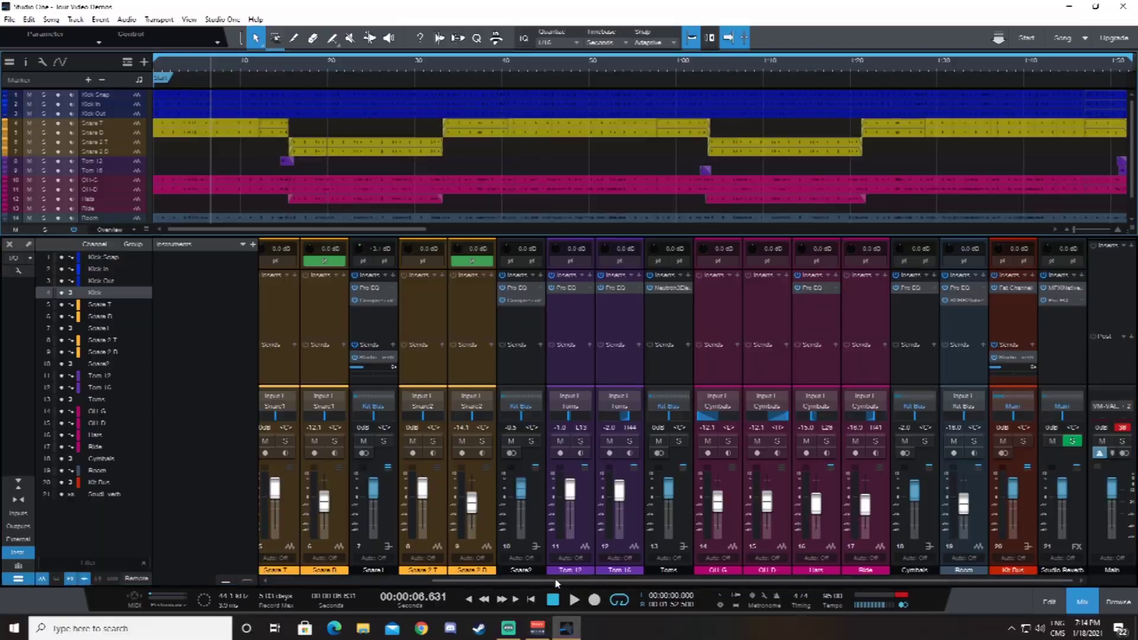
drag(557, 584, 435, 583)
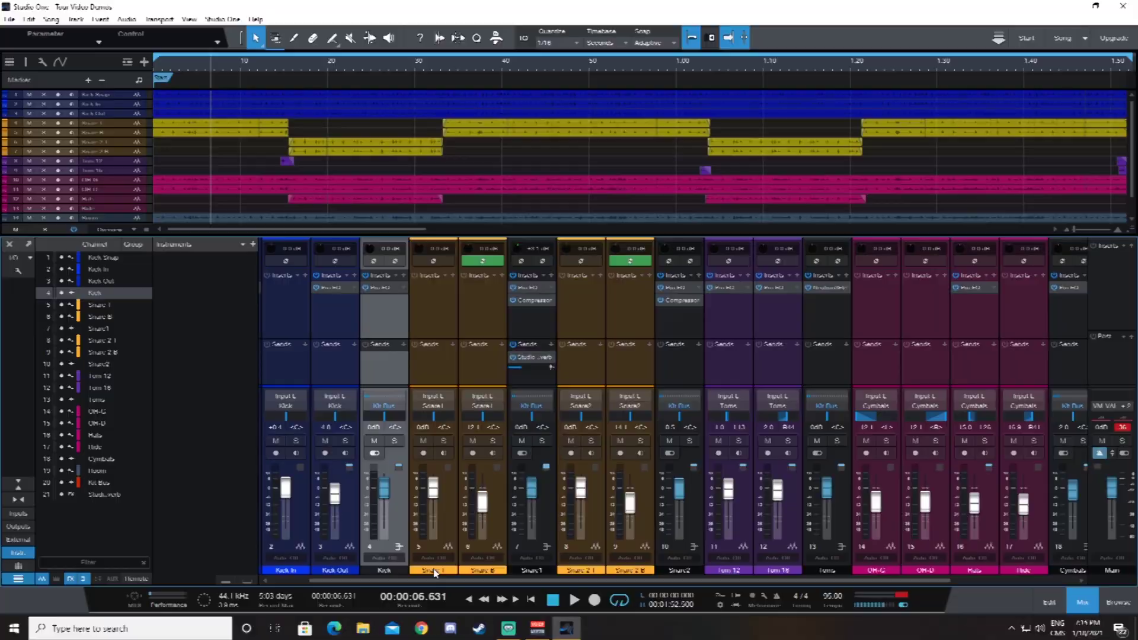
scroll(417, 569, left, 1)
drag(416, 583, 450, 587)
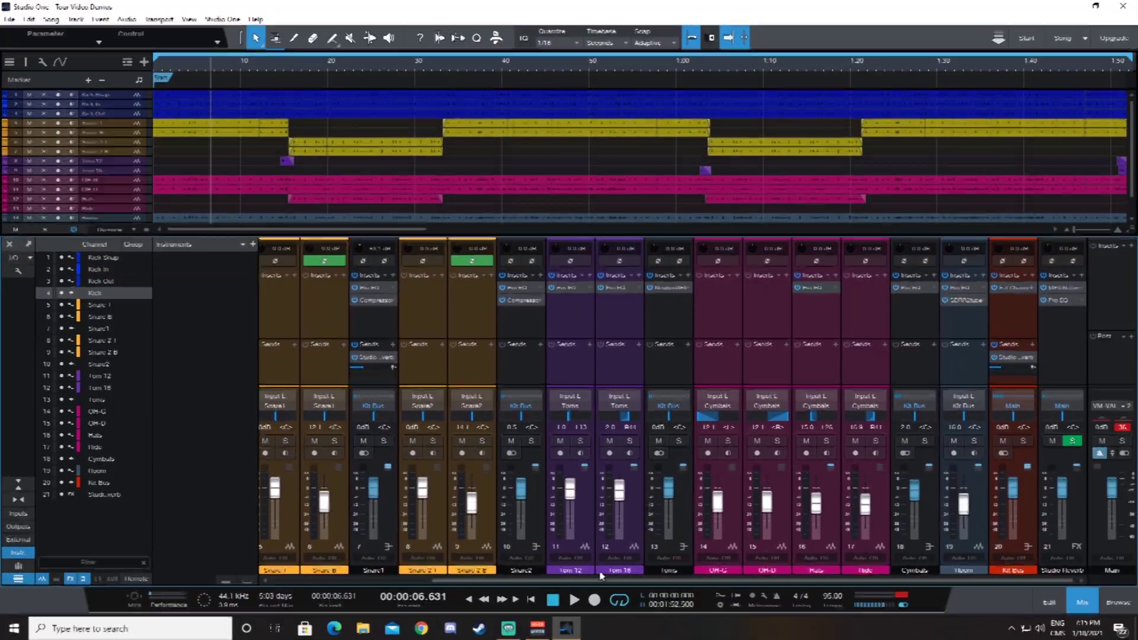
click(1033, 499)
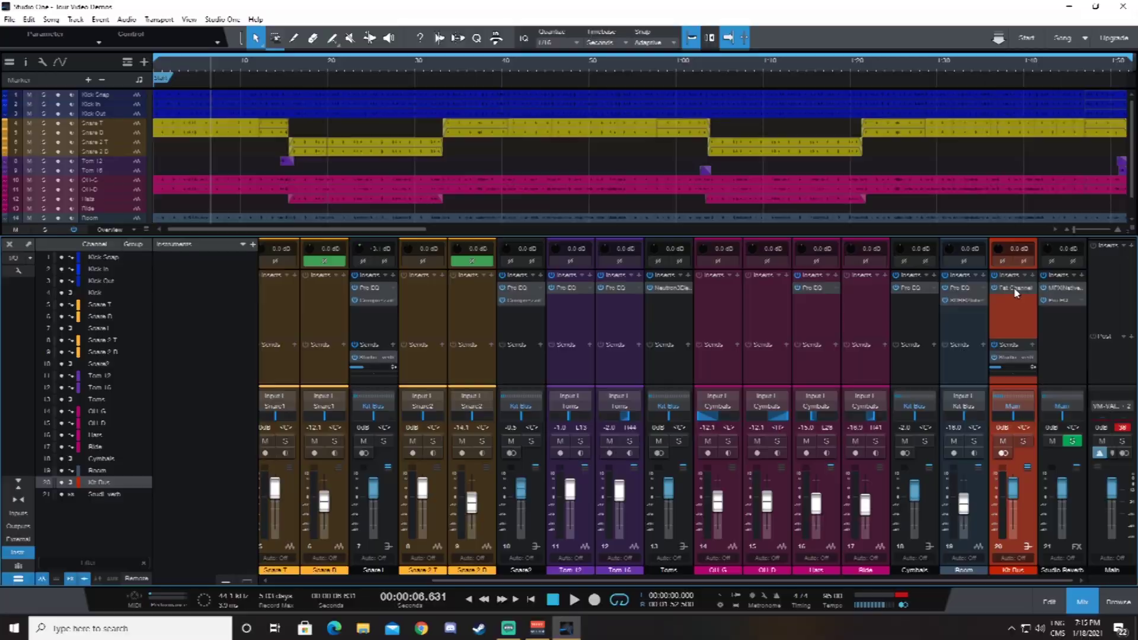
click(1017, 288)
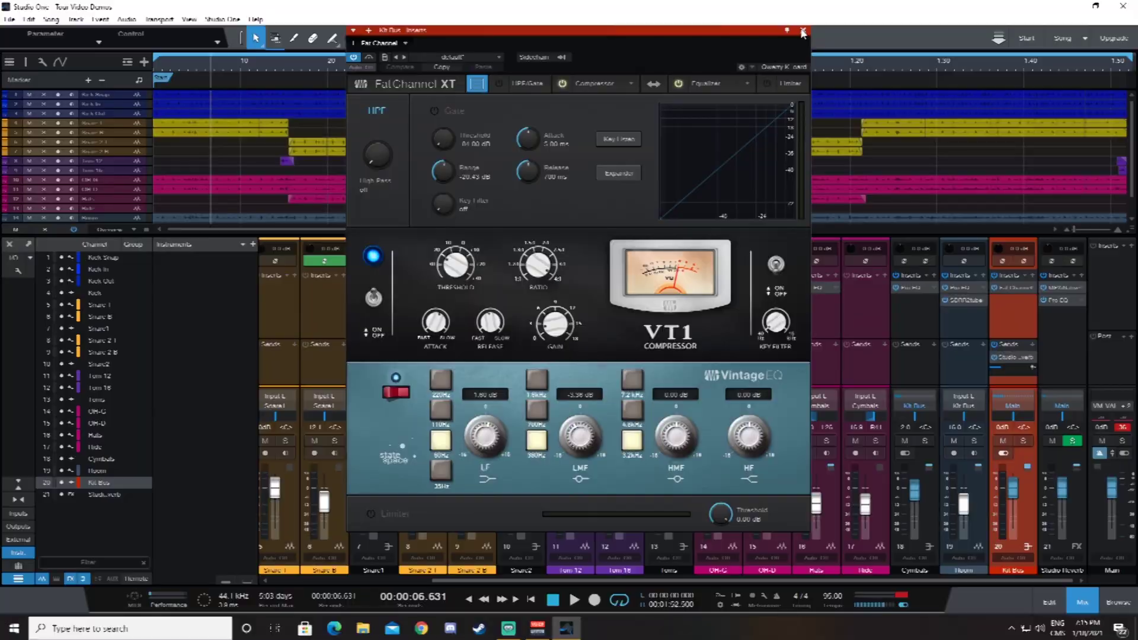
click(803, 30)
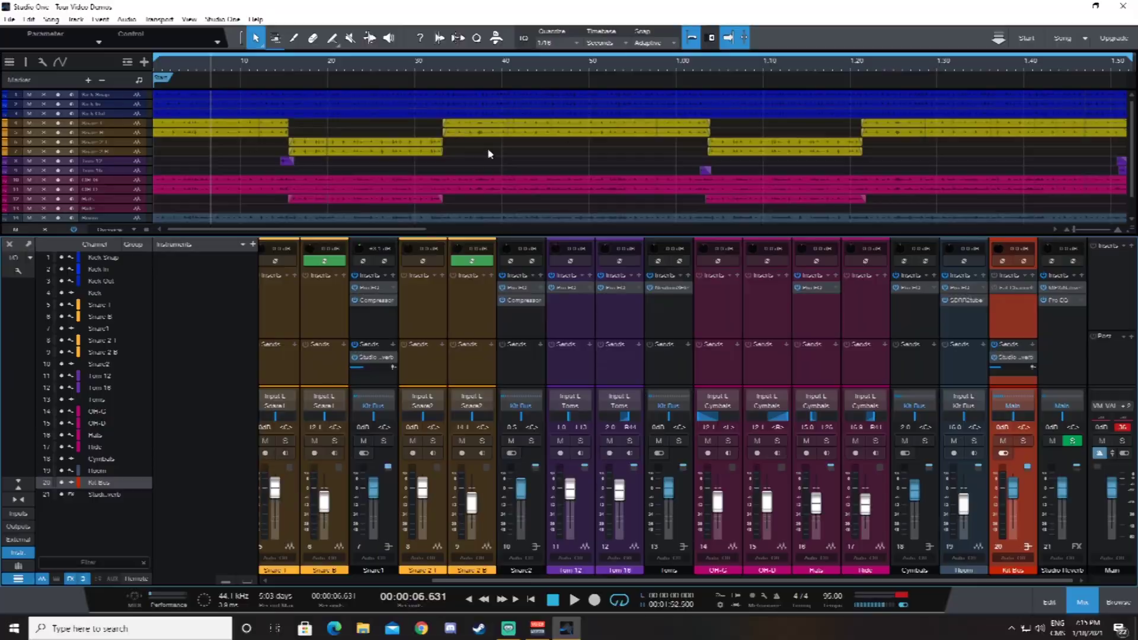
- Listen to a passage of the full drum mix starting at 37 seconds
click(479, 70)
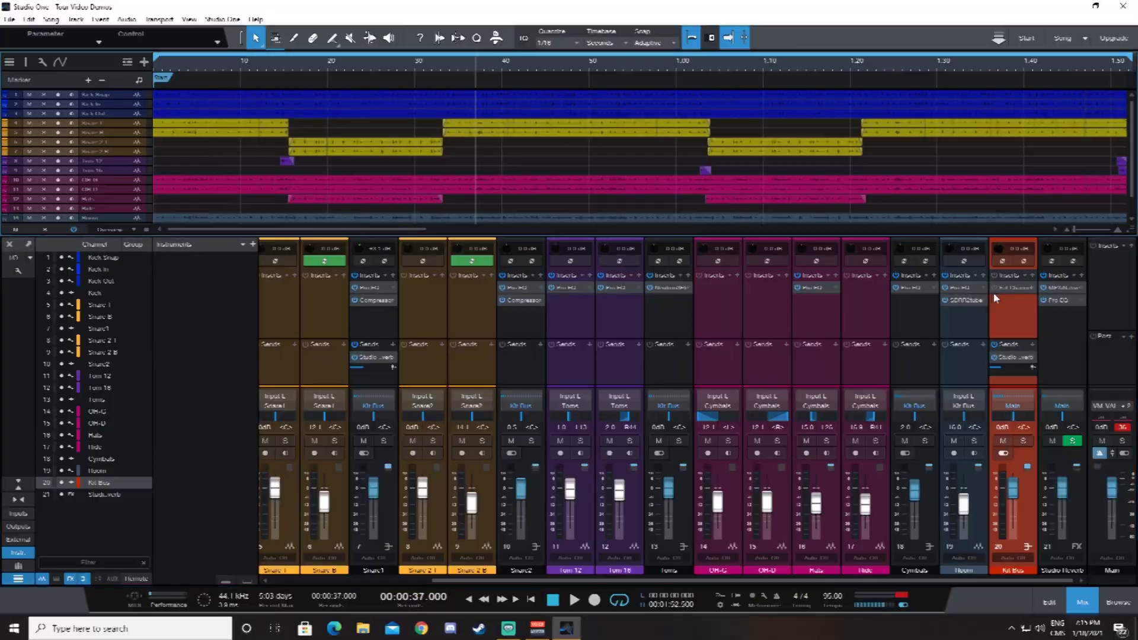
key(space)
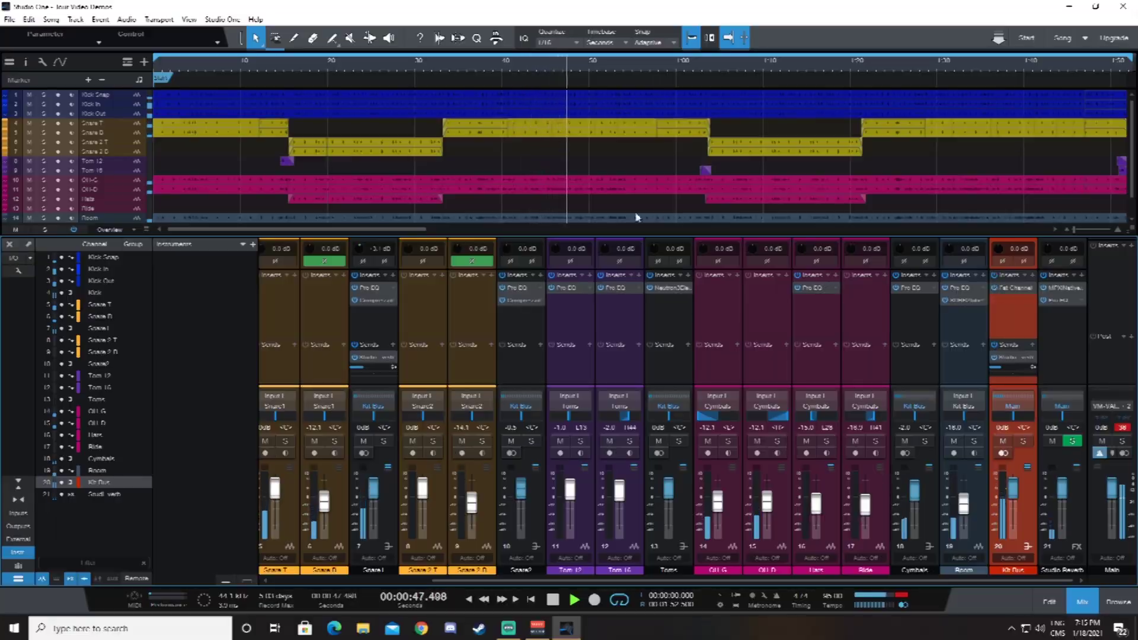
key(space)
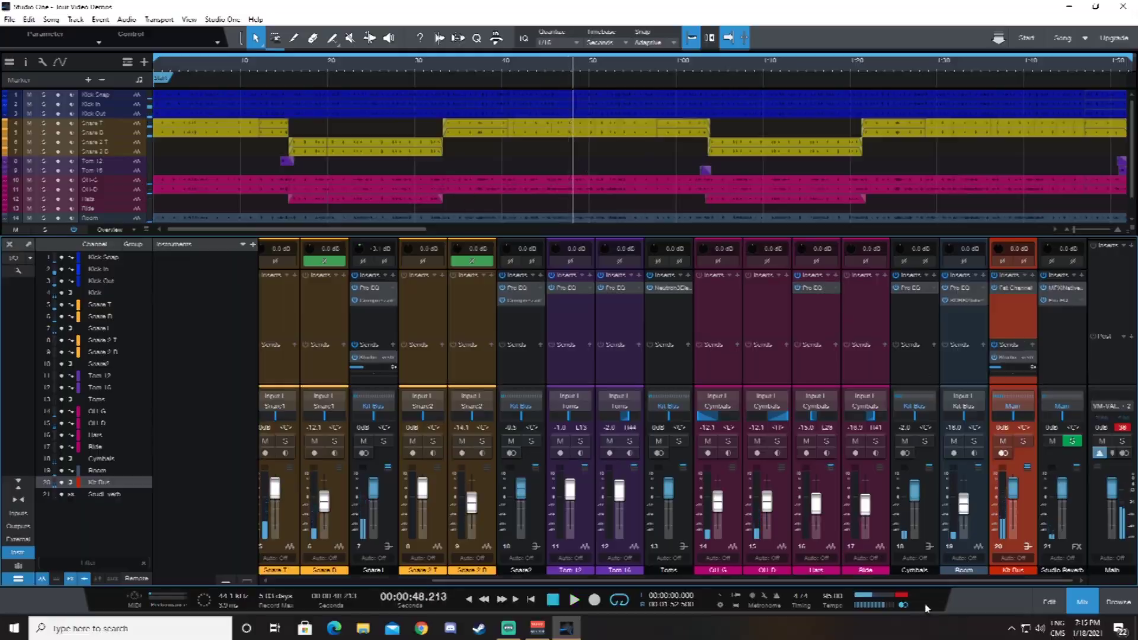
- Examine the Pro EQ curves on the Kick bus and the Kick Out channel
scroll(728, 571, up, 4)
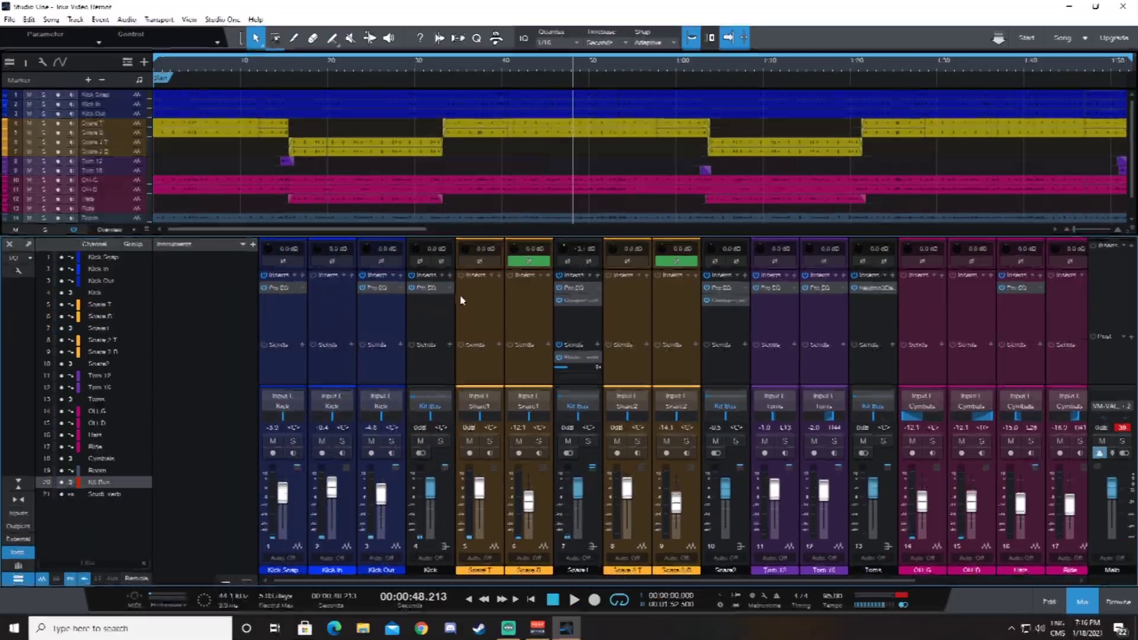
click(431, 325)
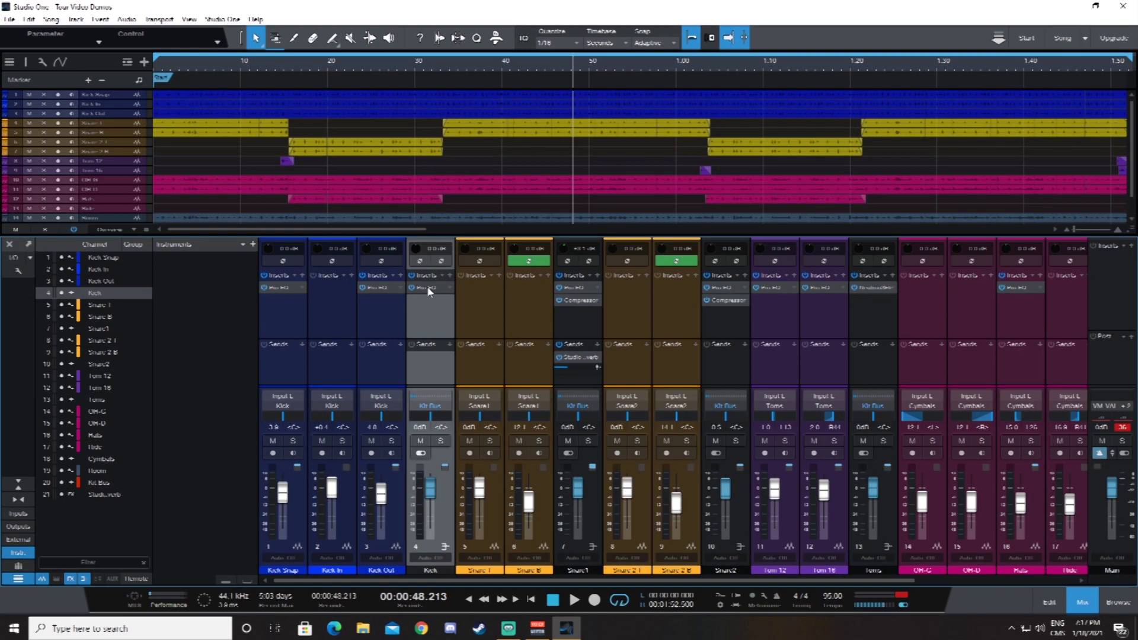
click(430, 289)
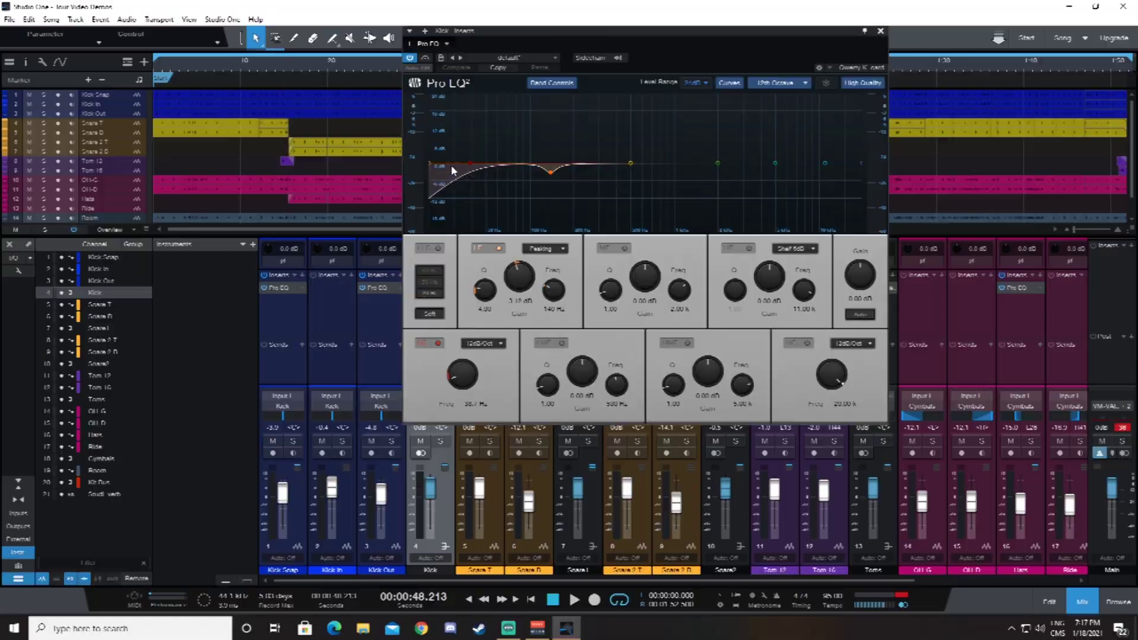
click(880, 31)
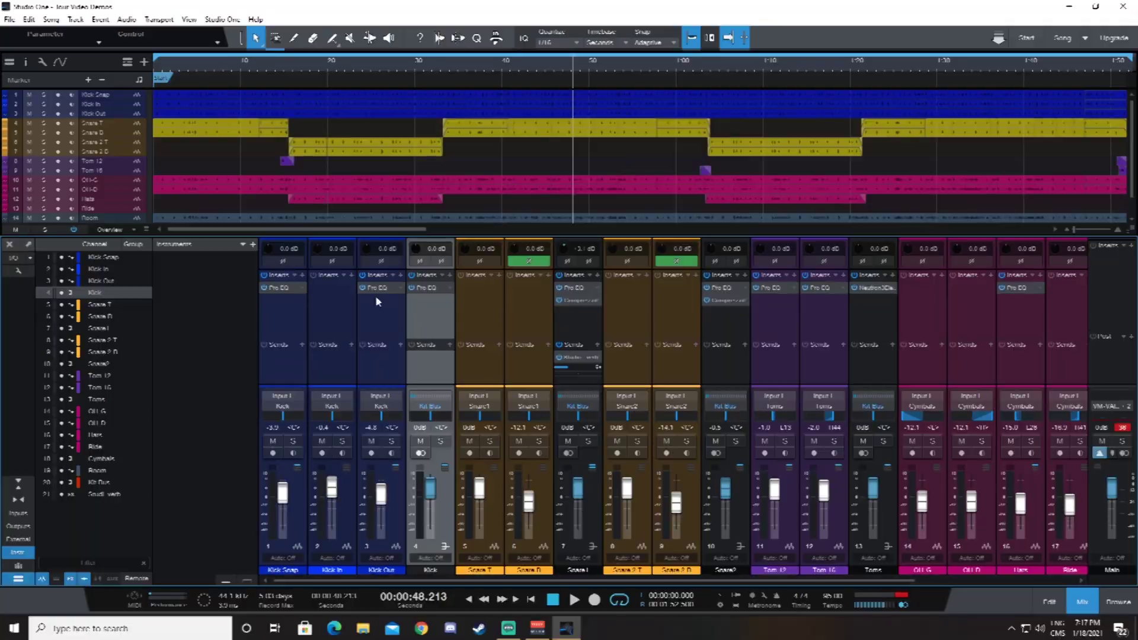
click(377, 288)
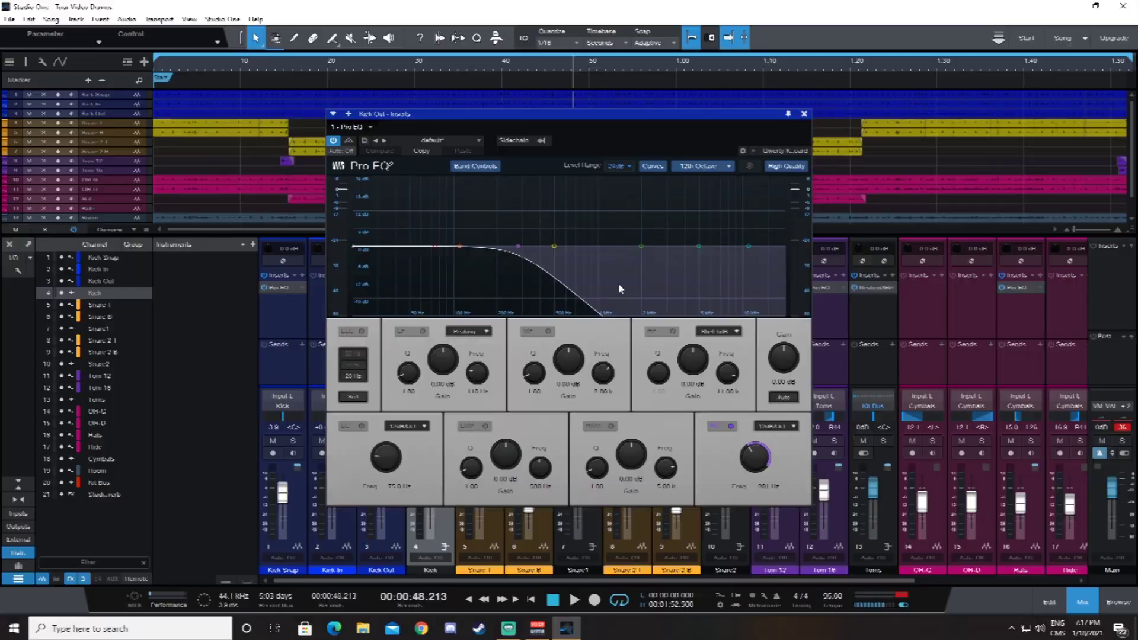
click(804, 113)
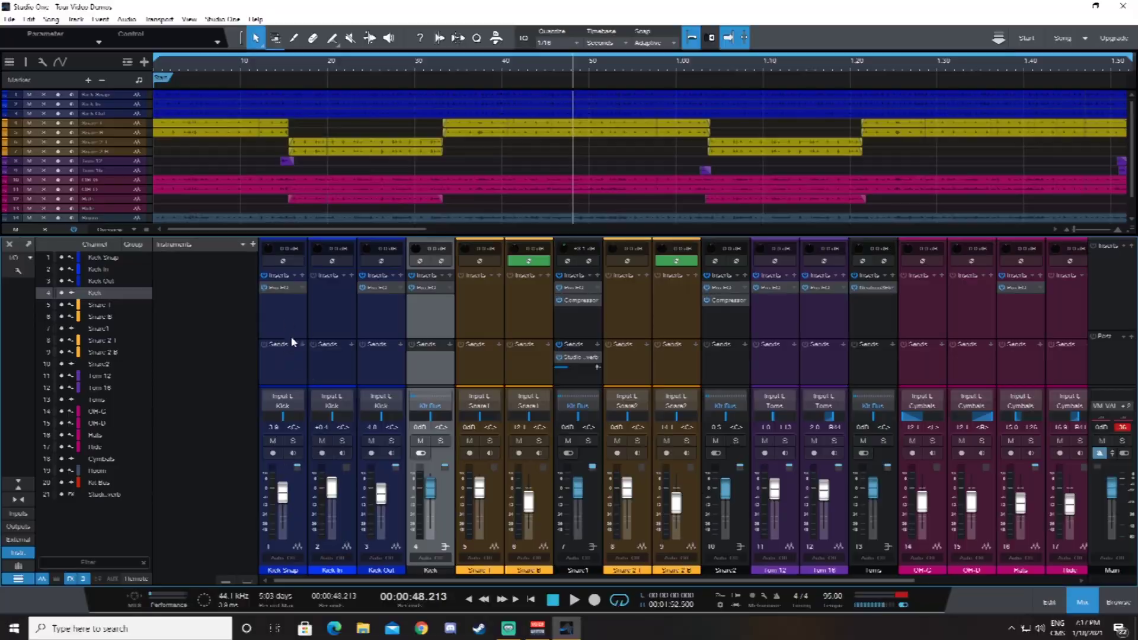
- Examine the Pro EQ curve on the Kick Snap channel
click(330, 396)
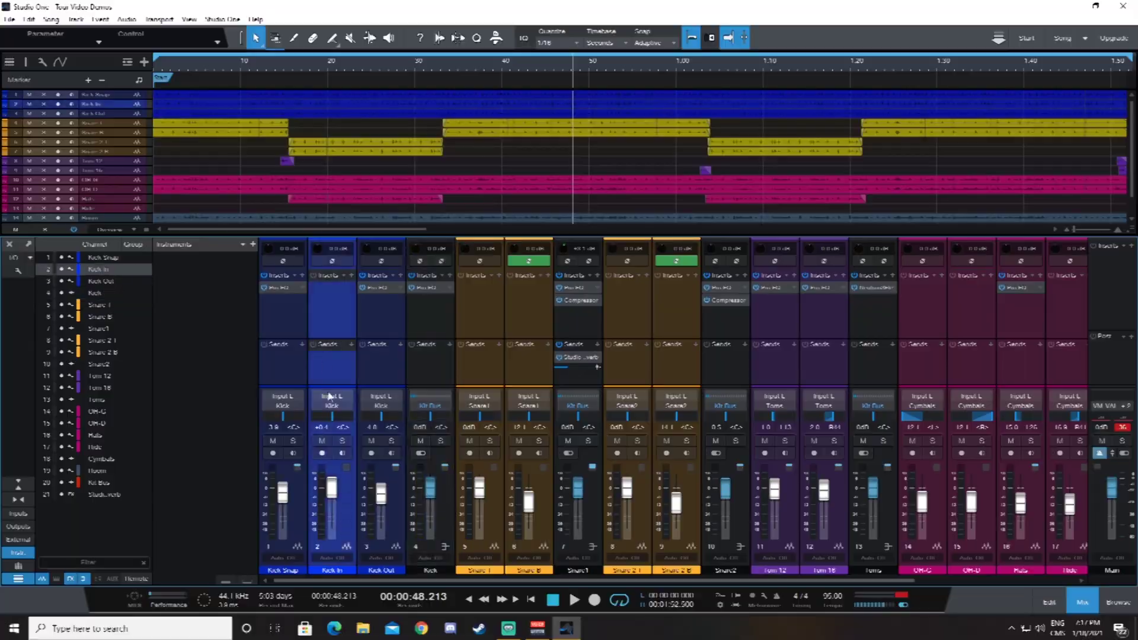
click(290, 570)
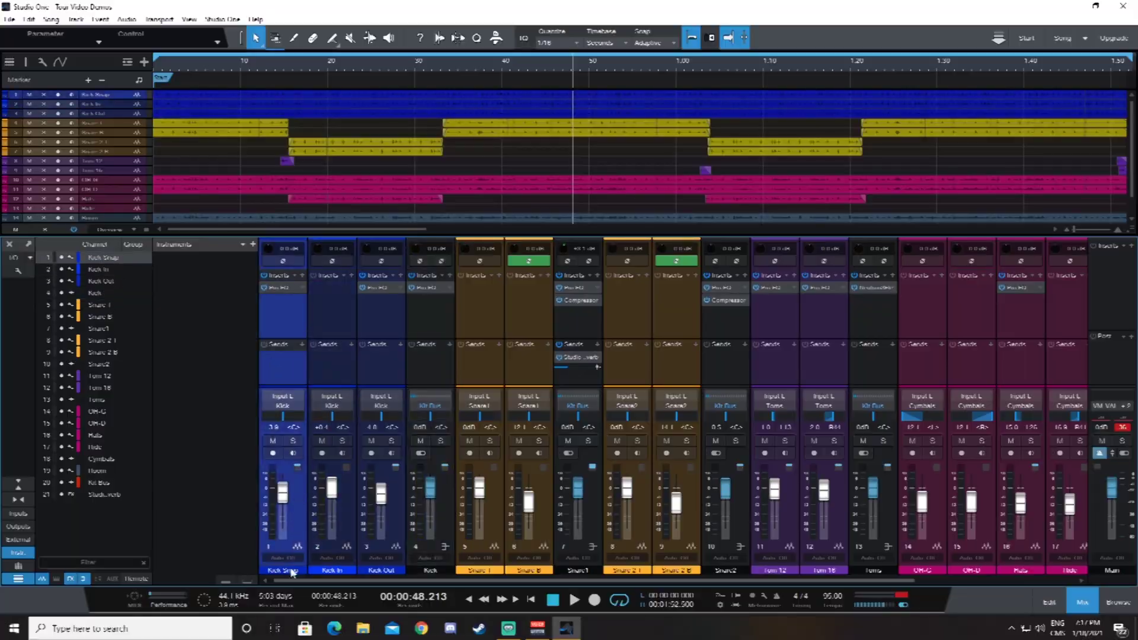
click(284, 288)
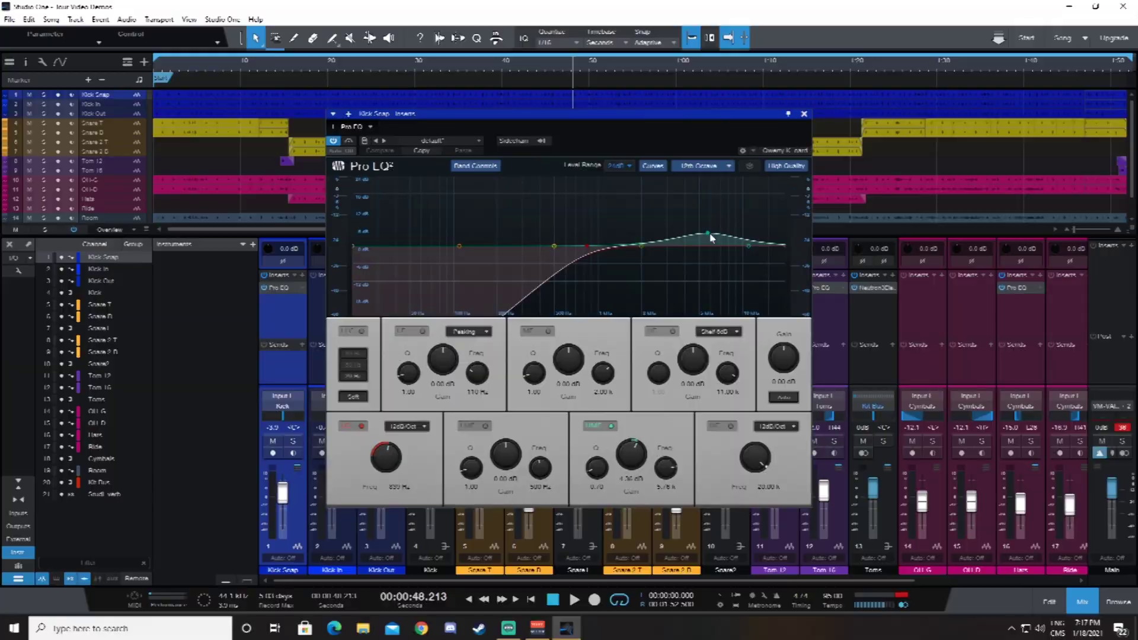
click(805, 114)
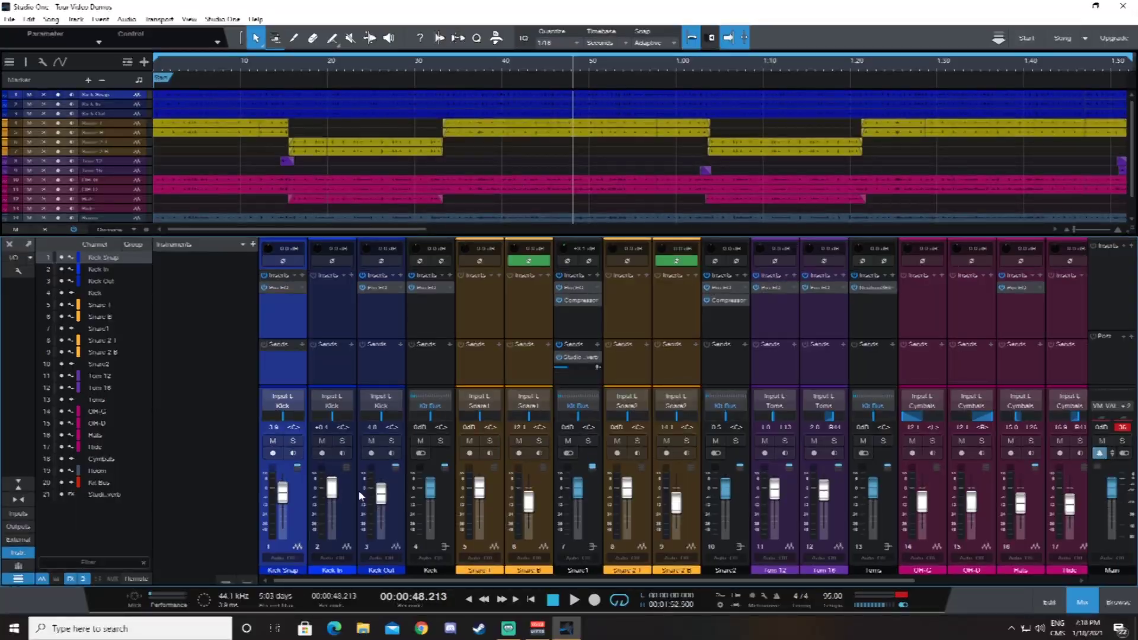
- Solo the Kick Snap channel and listen to a short passage
click(293, 440)
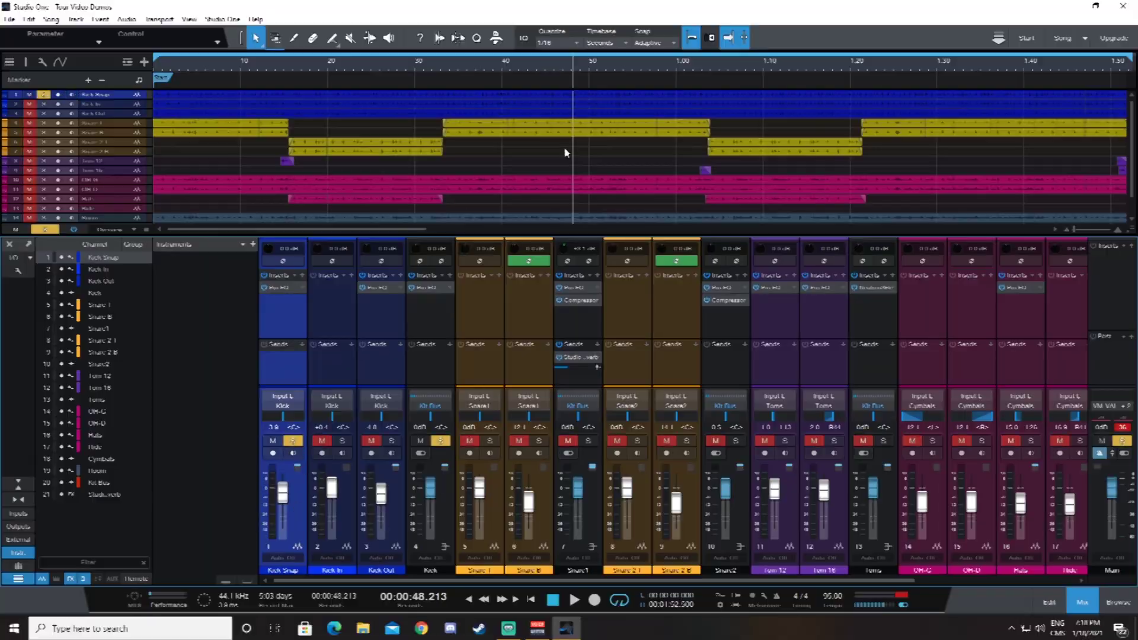
key(space)
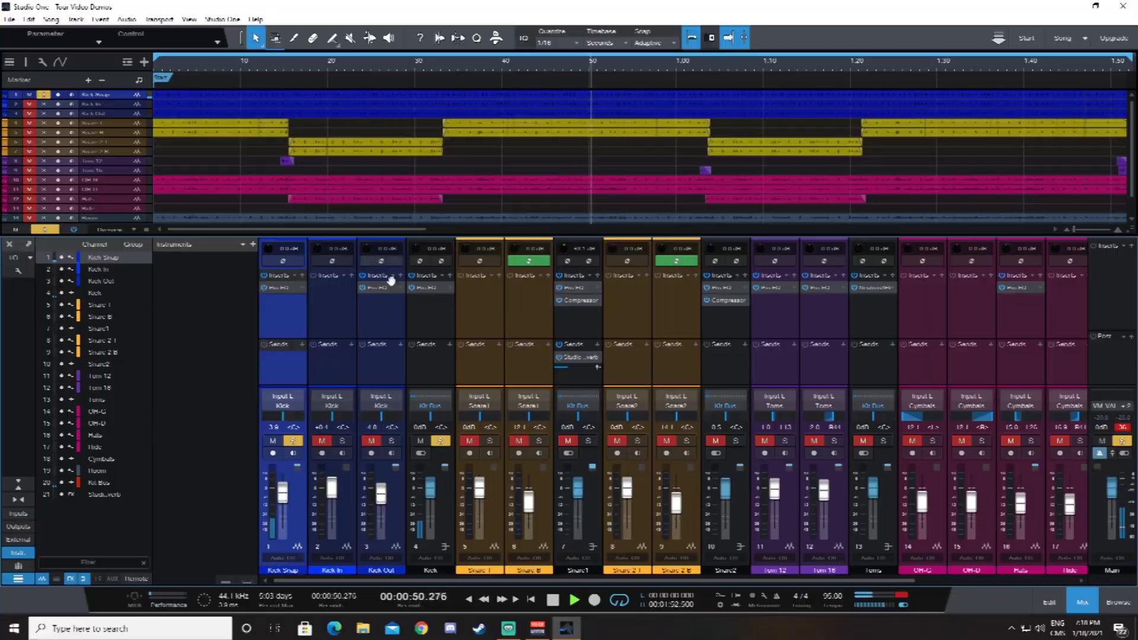
key(space)
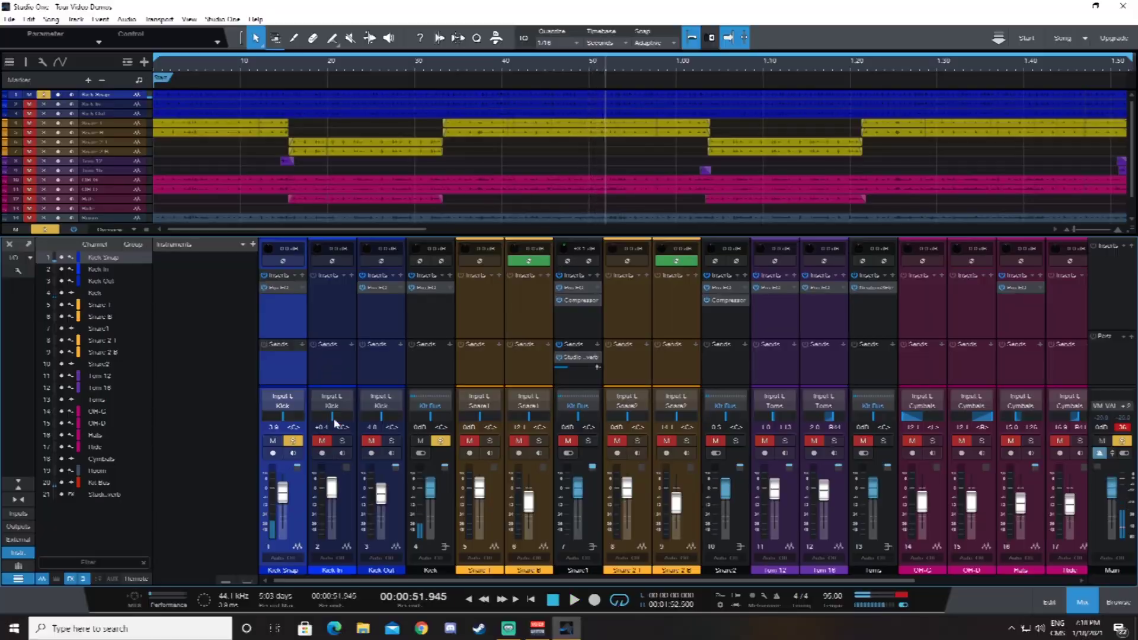
- Add Kick In and Kick Out to the solo, listen to the three kick channels together, and clear the solos
click(342, 441)
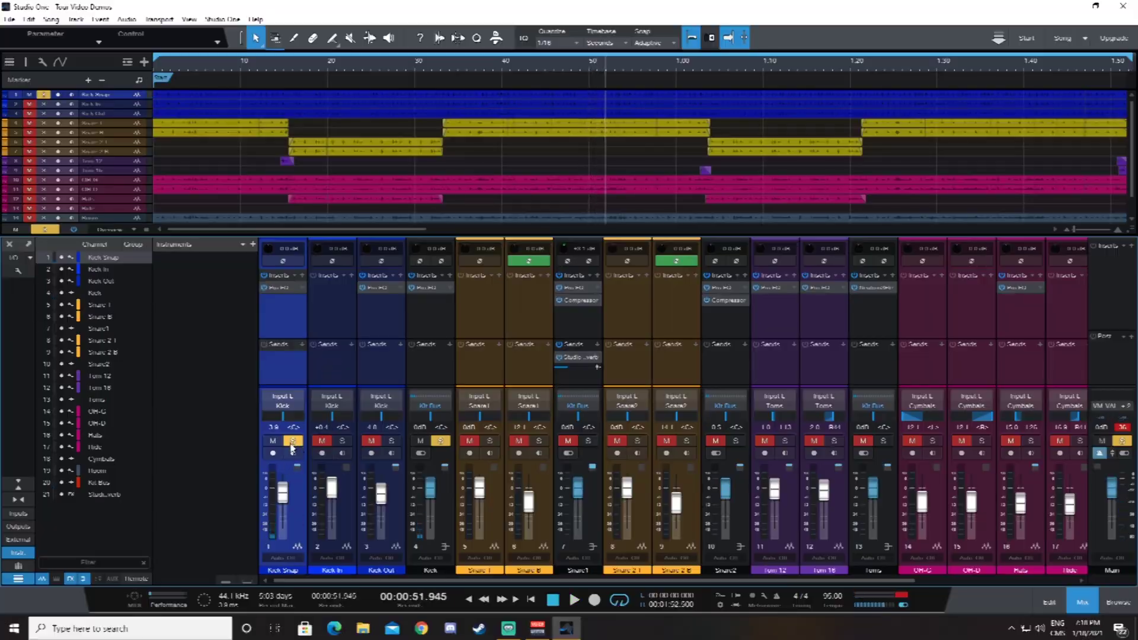
click(392, 441)
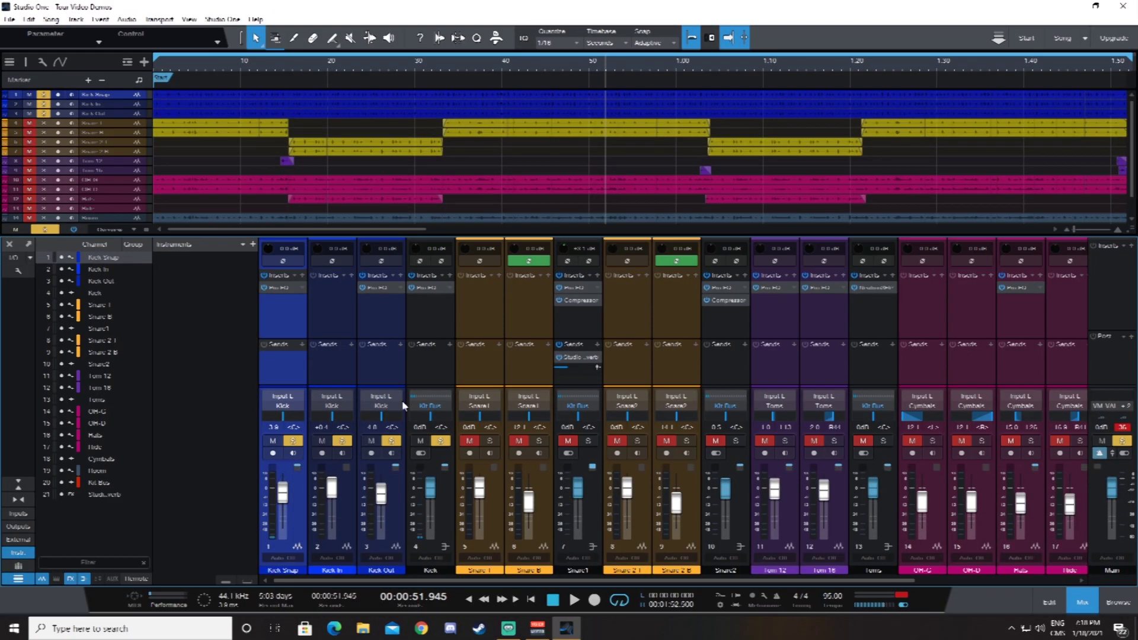
key(space)
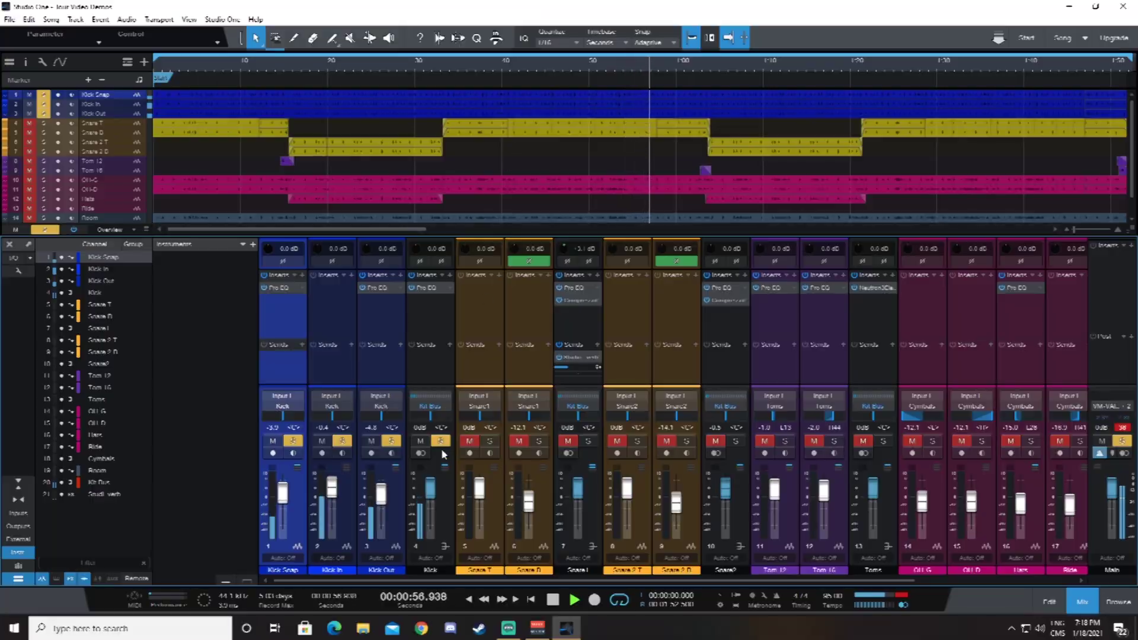
key(space)
key(s)
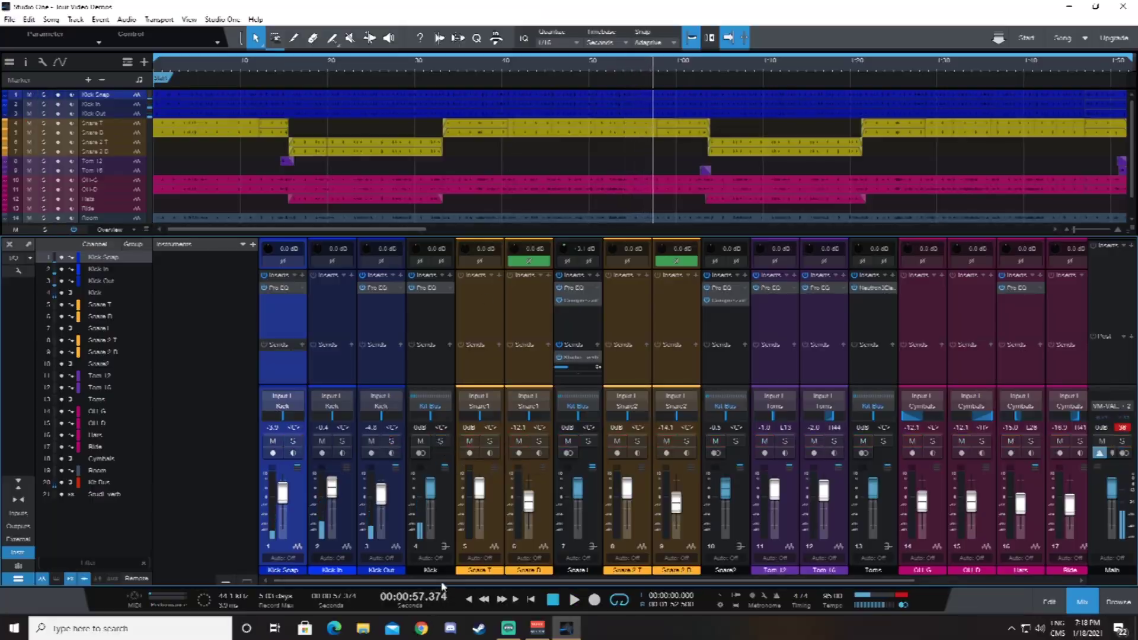
- Set the playback position to 36 seconds and examine the Pro EQ settings on the Snare1 and Snare2 buses
drag(451, 581, 550, 583)
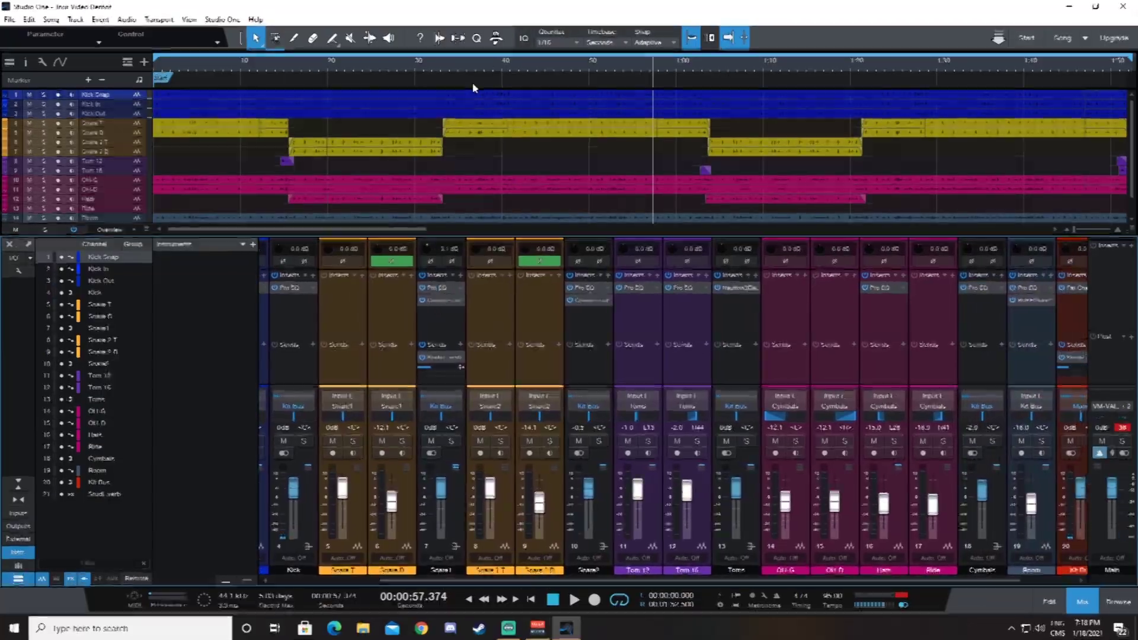
click(465, 225)
click(441, 289)
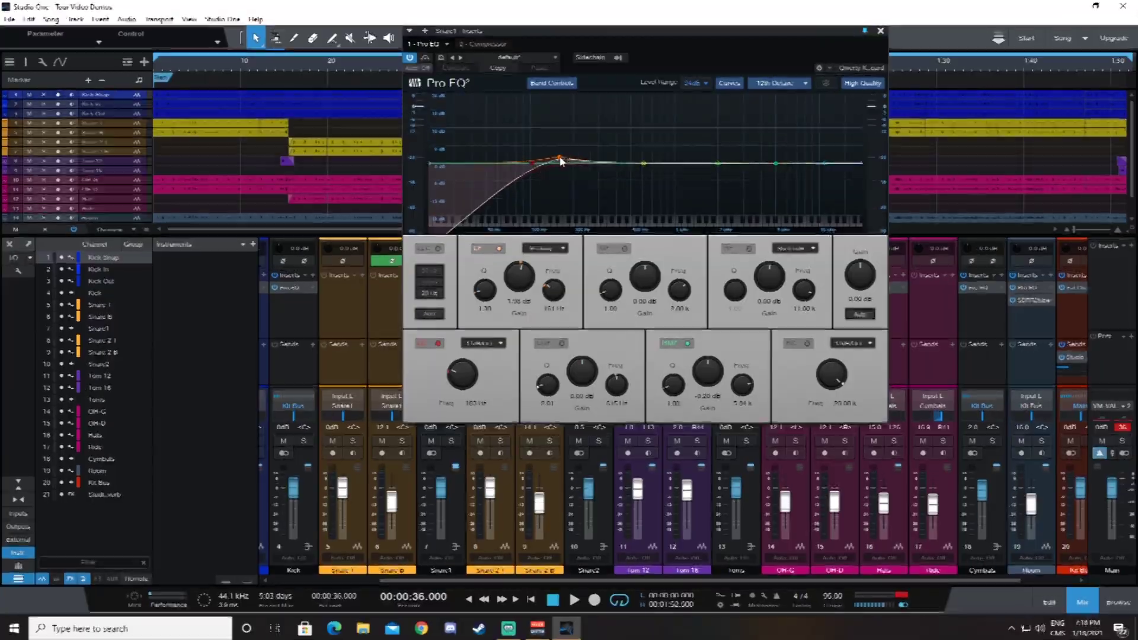
click(881, 31)
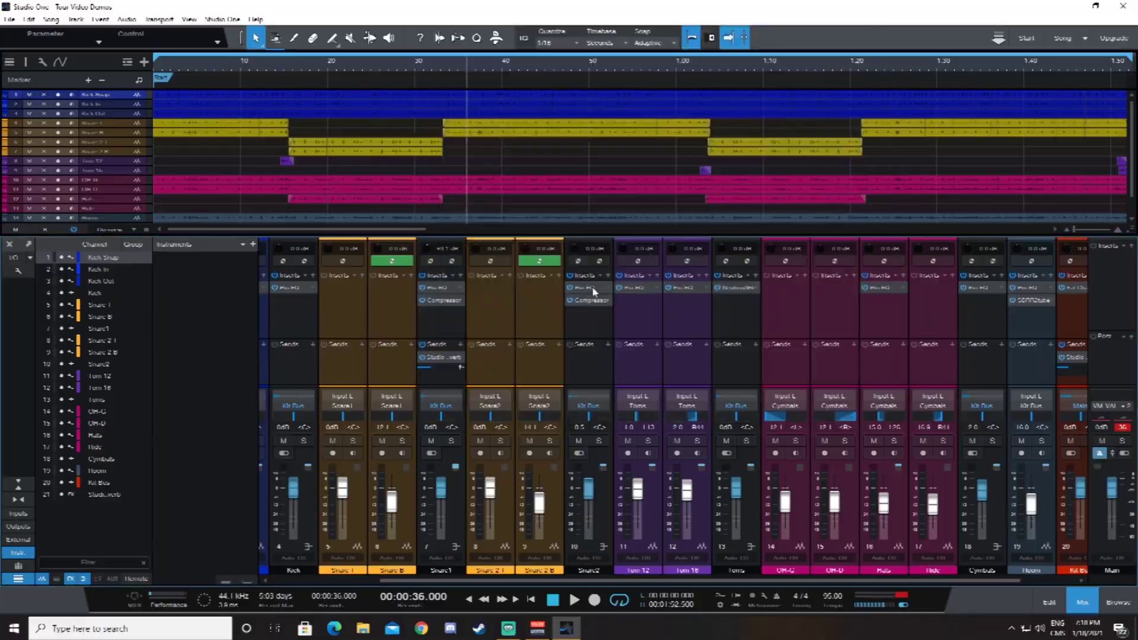
click(590, 287)
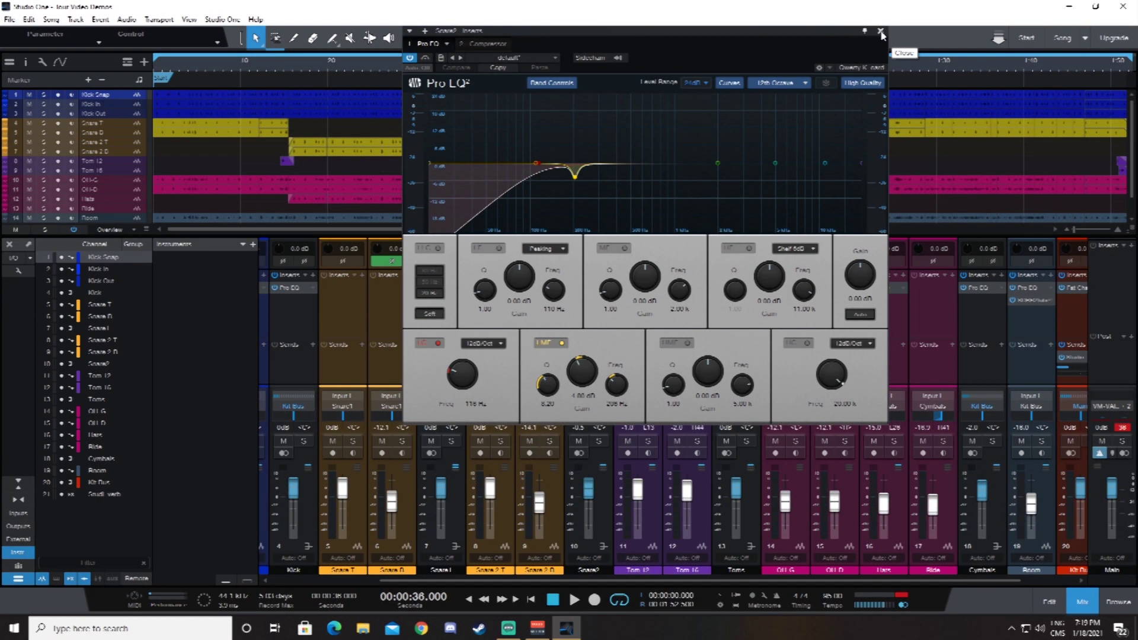
click(881, 31)
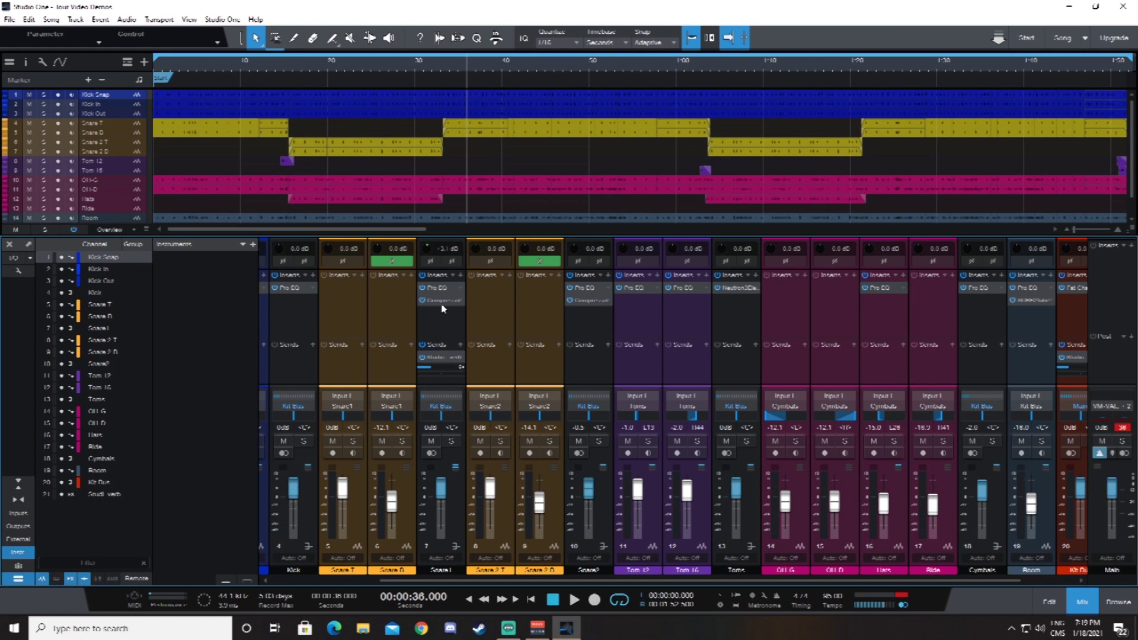
- Examine the Compressor settings on the Snare1 and Snare2 buses
click(440, 300)
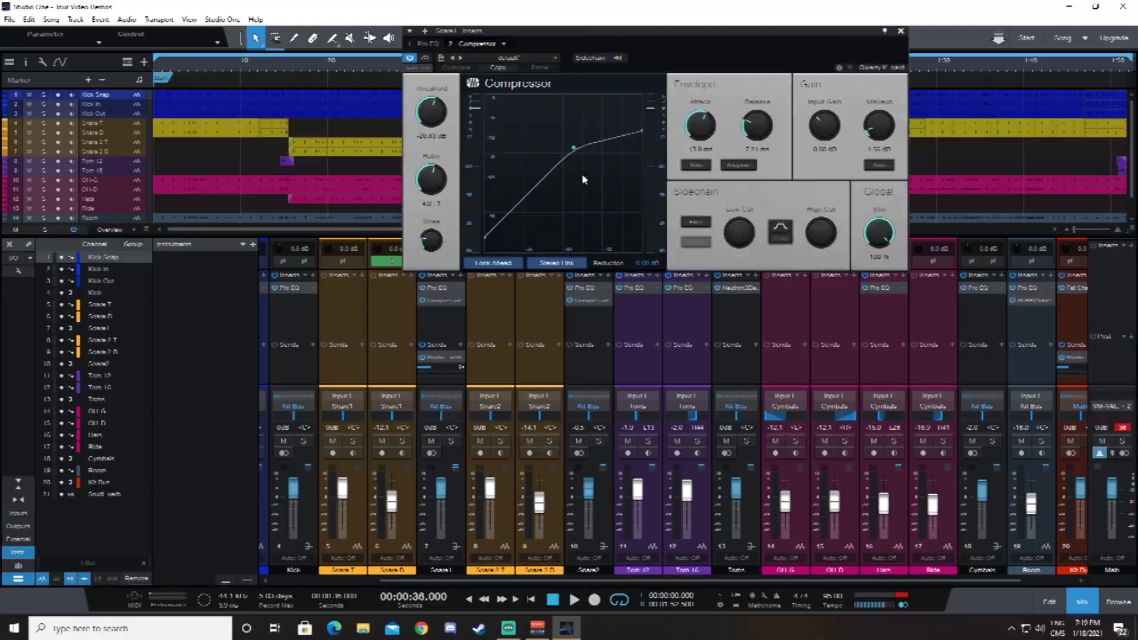
click(901, 30)
click(608, 276)
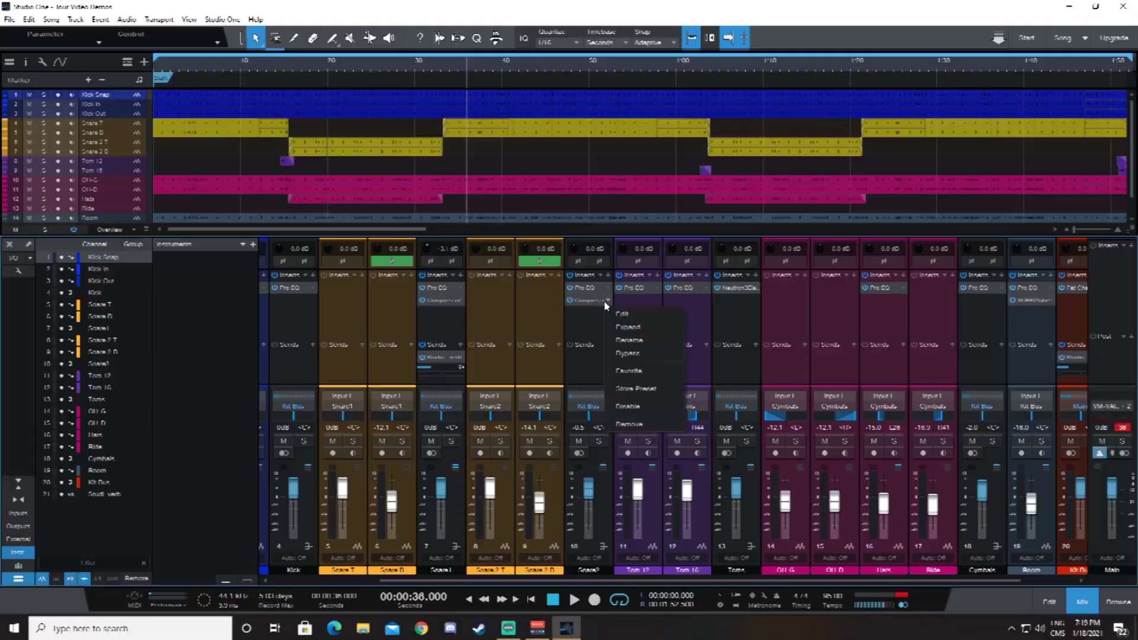
click(631, 331)
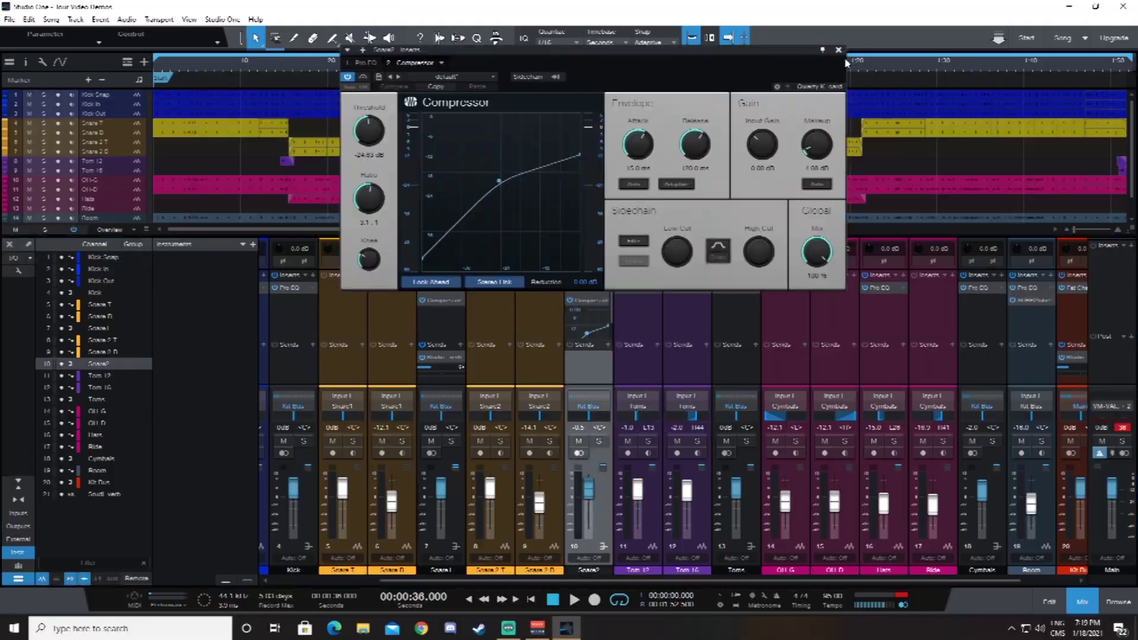
click(840, 50)
right_click(604, 302)
click(618, 313)
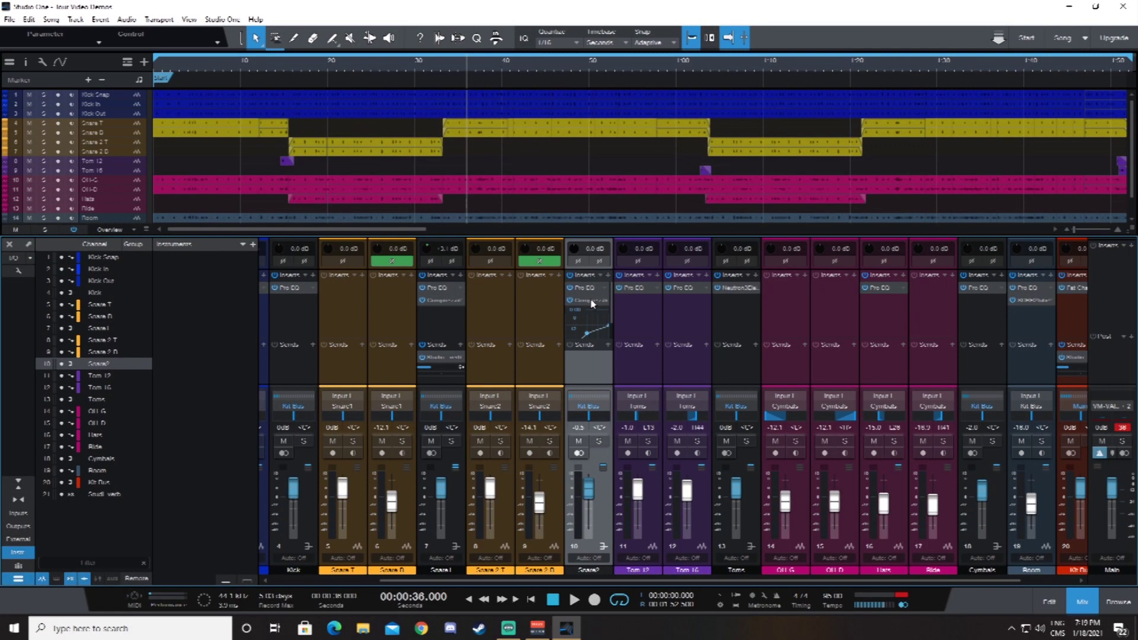
click(839, 50)
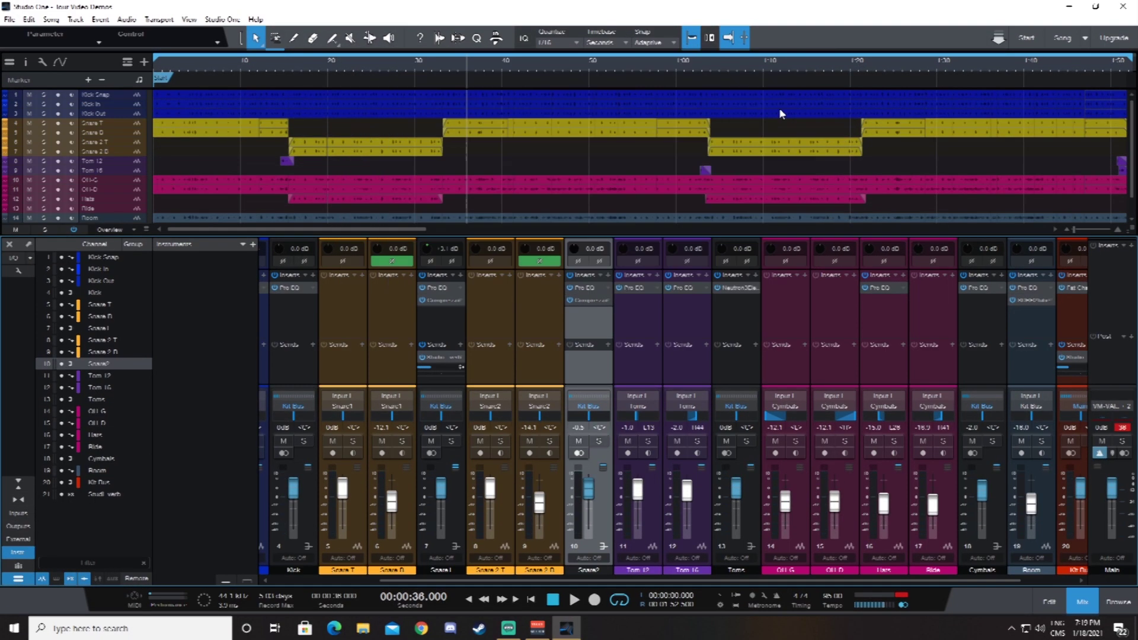
- Examine the Fat Channel compressor and equalizer settings on the Kit Bus
drag(543, 585, 592, 585)
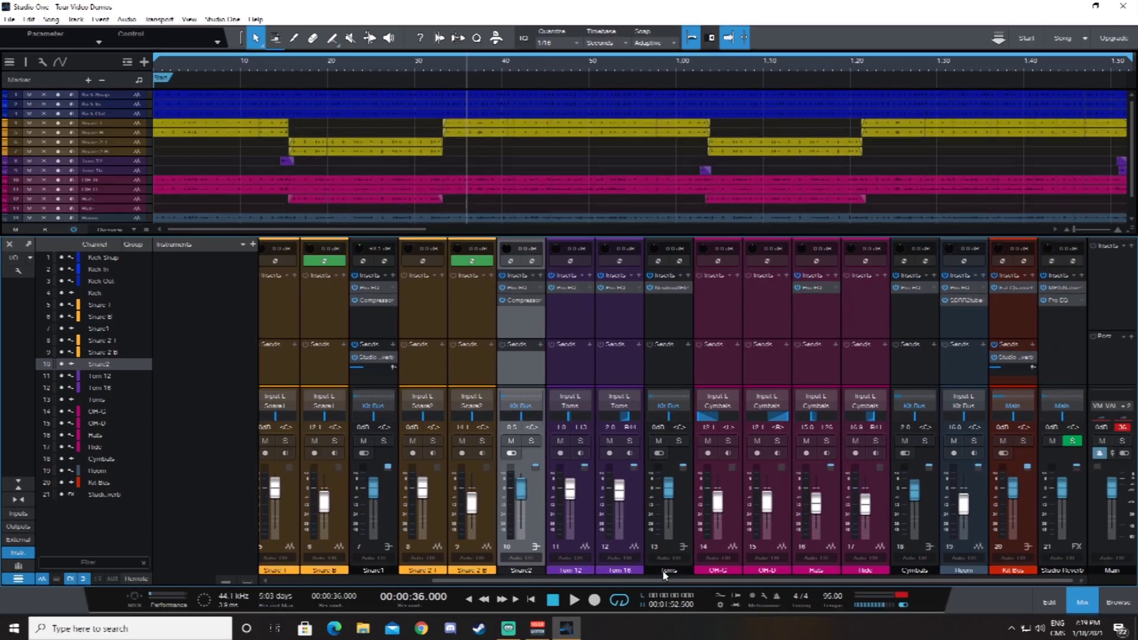
click(1013, 288)
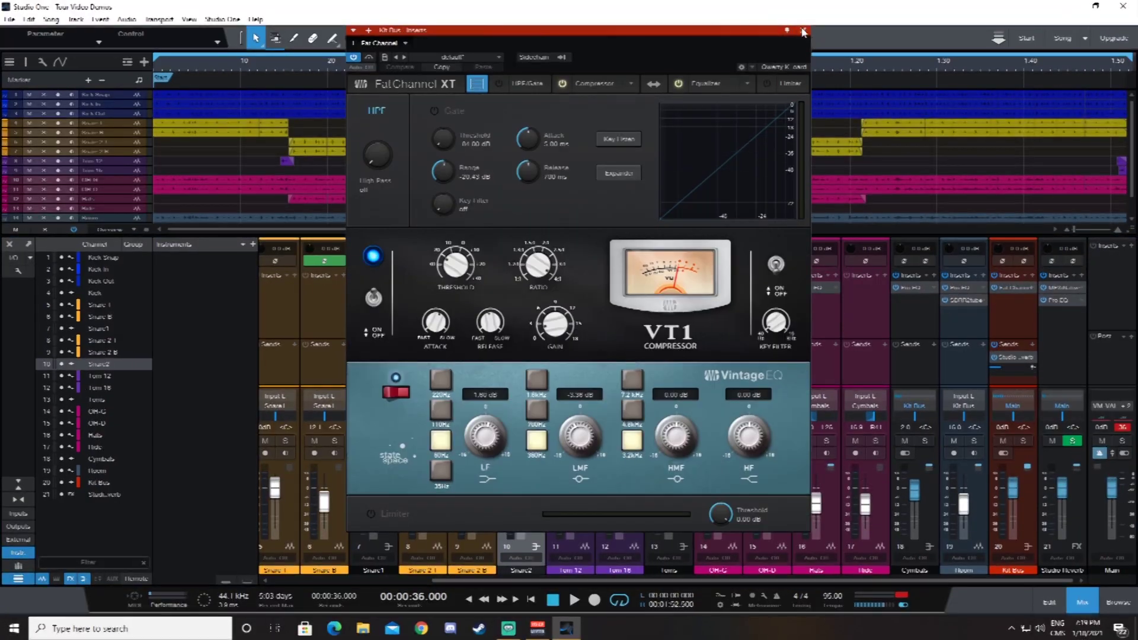
click(803, 29)
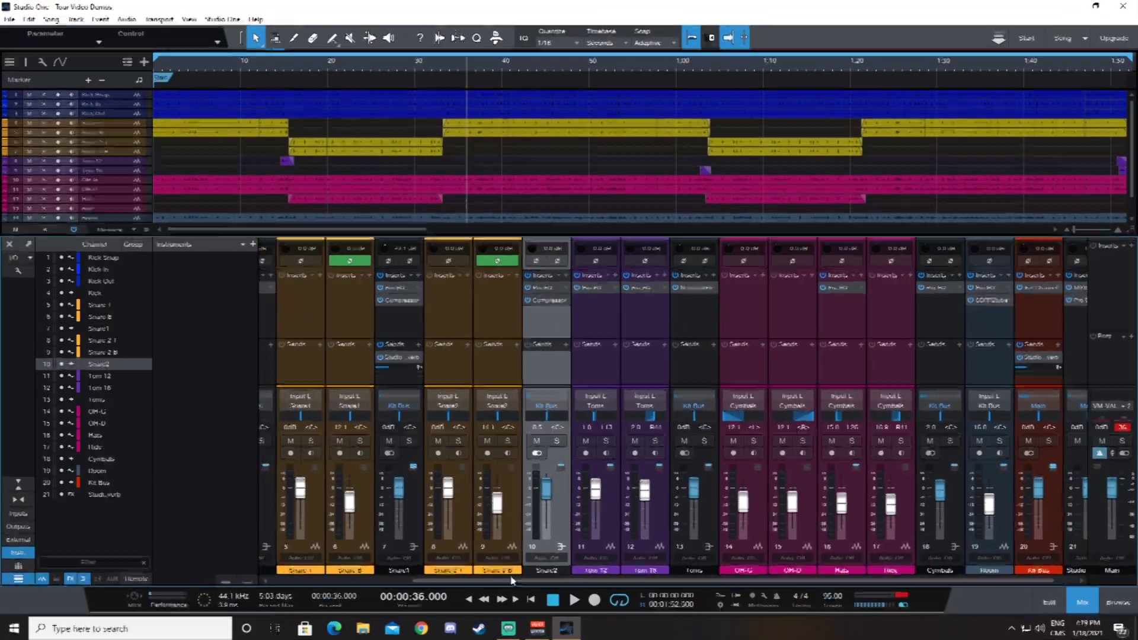
- Open Neutron 3 Elements on the Toms bus and browse its global presets
drag(532, 581, 445, 581)
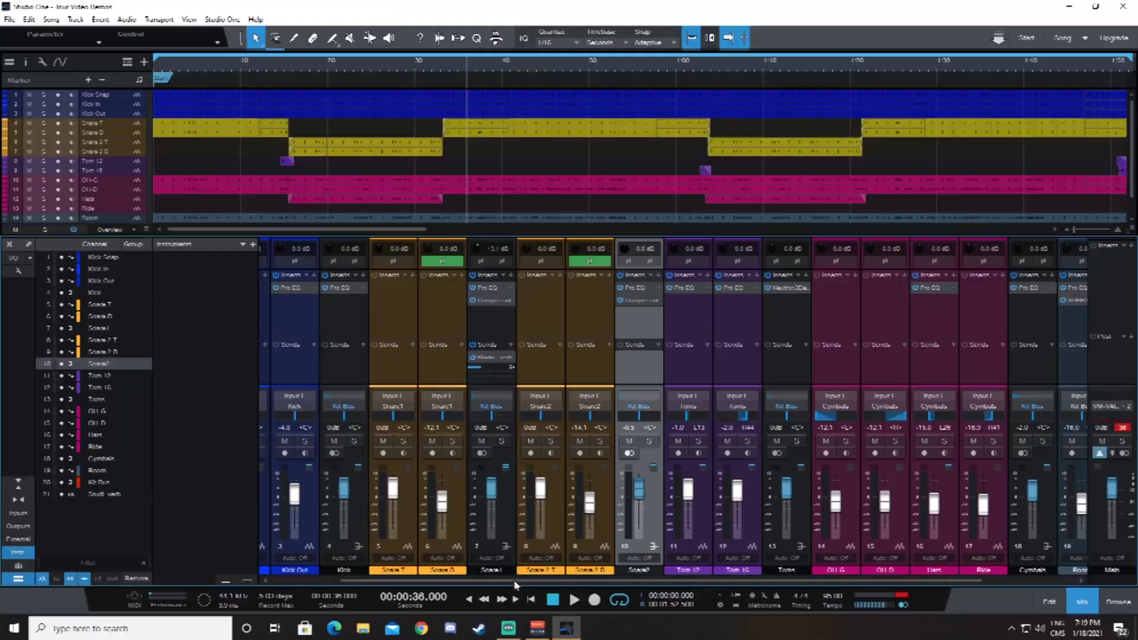
drag(514, 583, 616, 583)
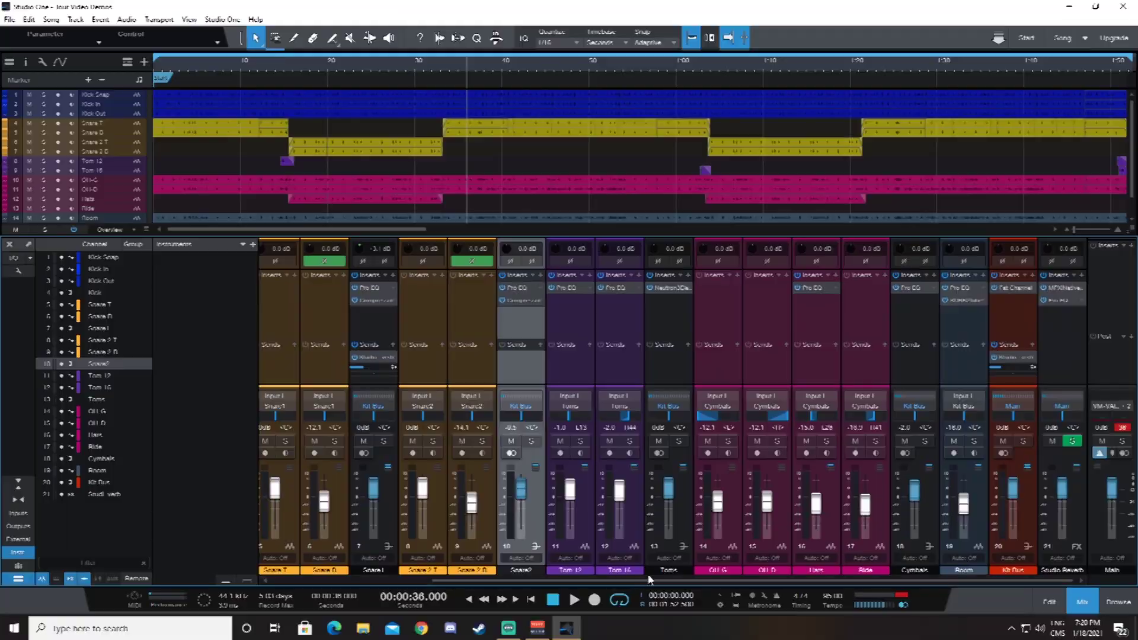
click(583, 323)
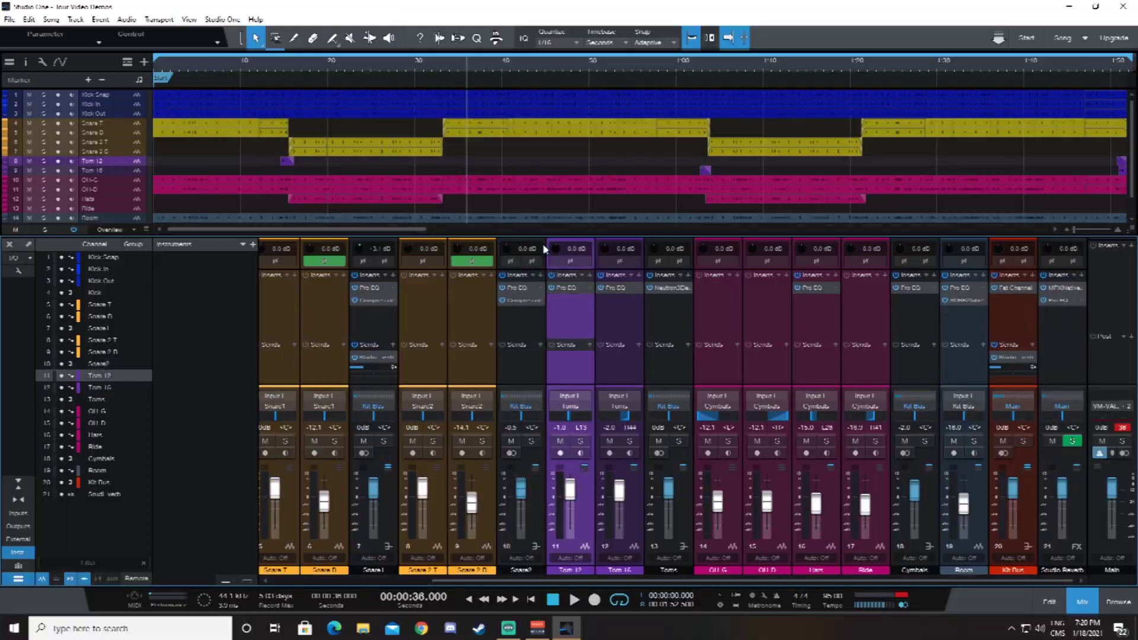
click(630, 287)
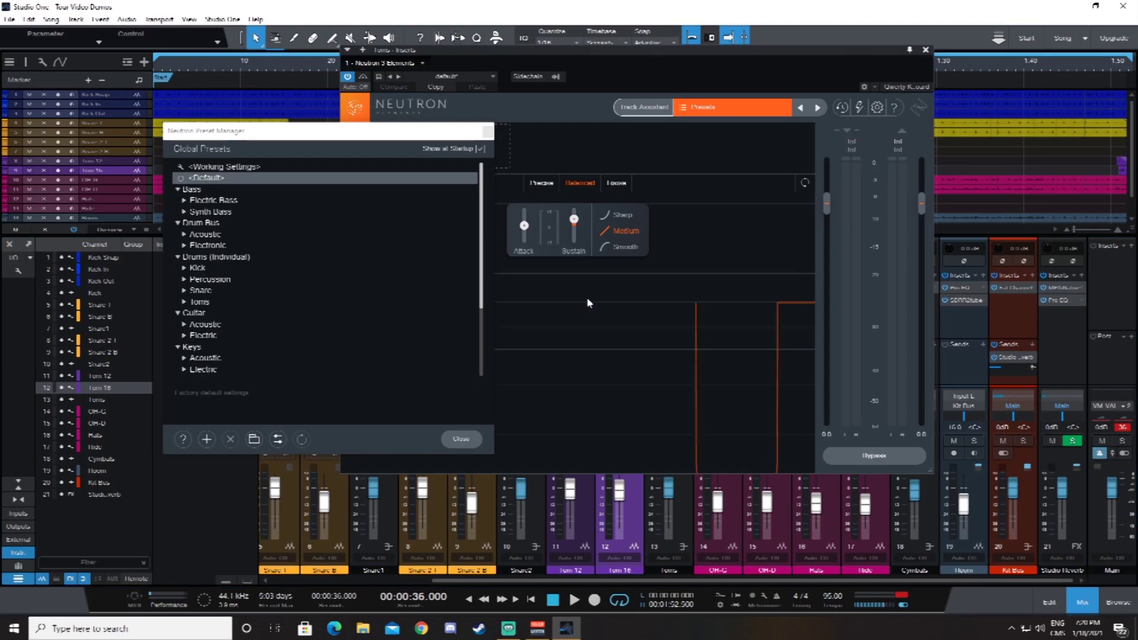
drag(385, 122, 319, 158)
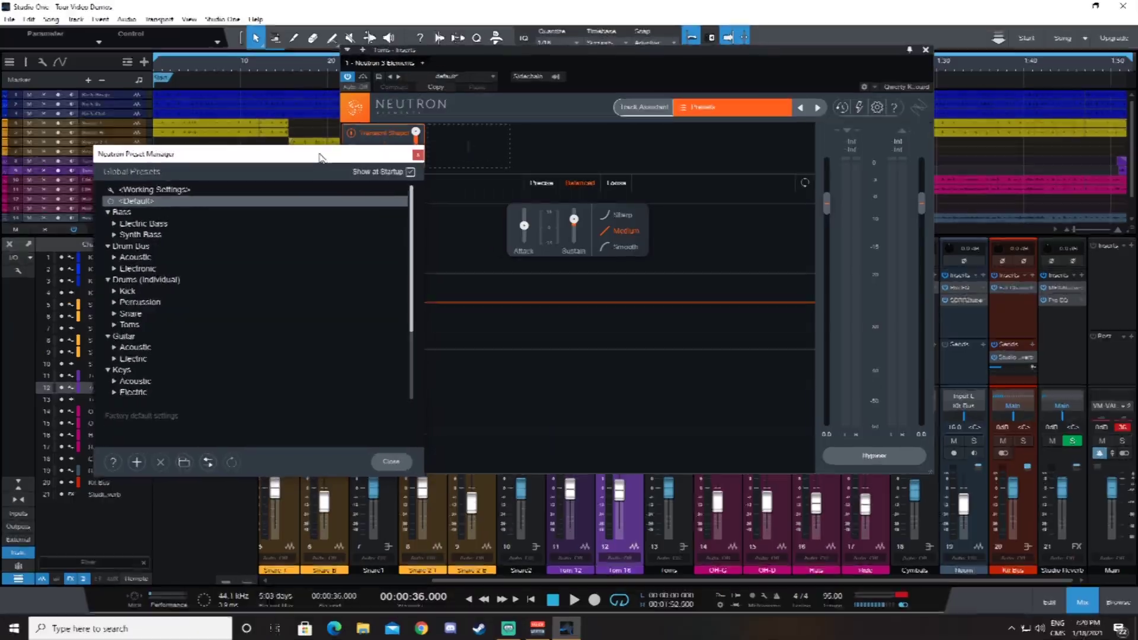
scroll(135, 359, down, 3)
scroll(135, 358, up, 3)
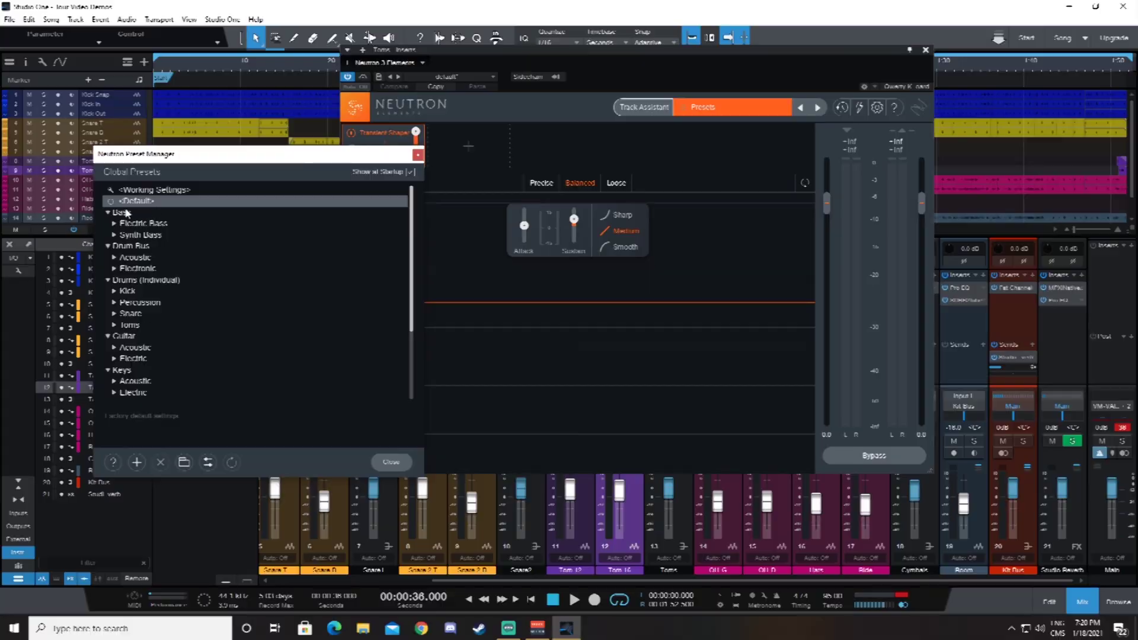
scroll(133, 340, down, 3)
scroll(120, 401, up, 3)
- Load the Bring Out the Toms preset in Neutron and remove its Equalizer module, leaving only the Transient Shaper
click(115, 325)
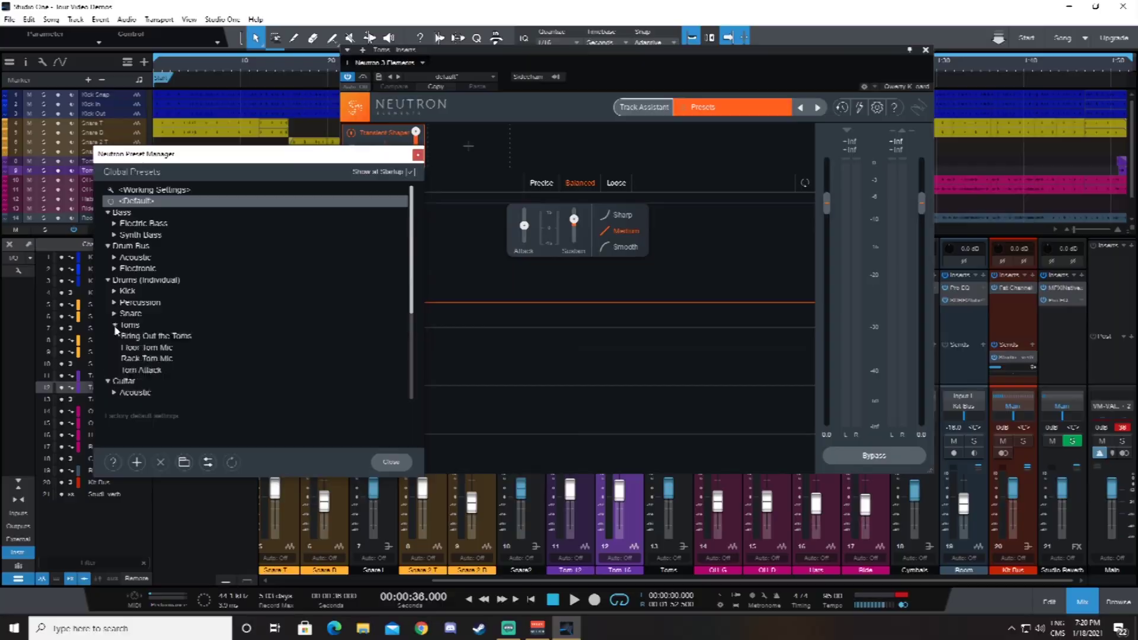
click(146, 336)
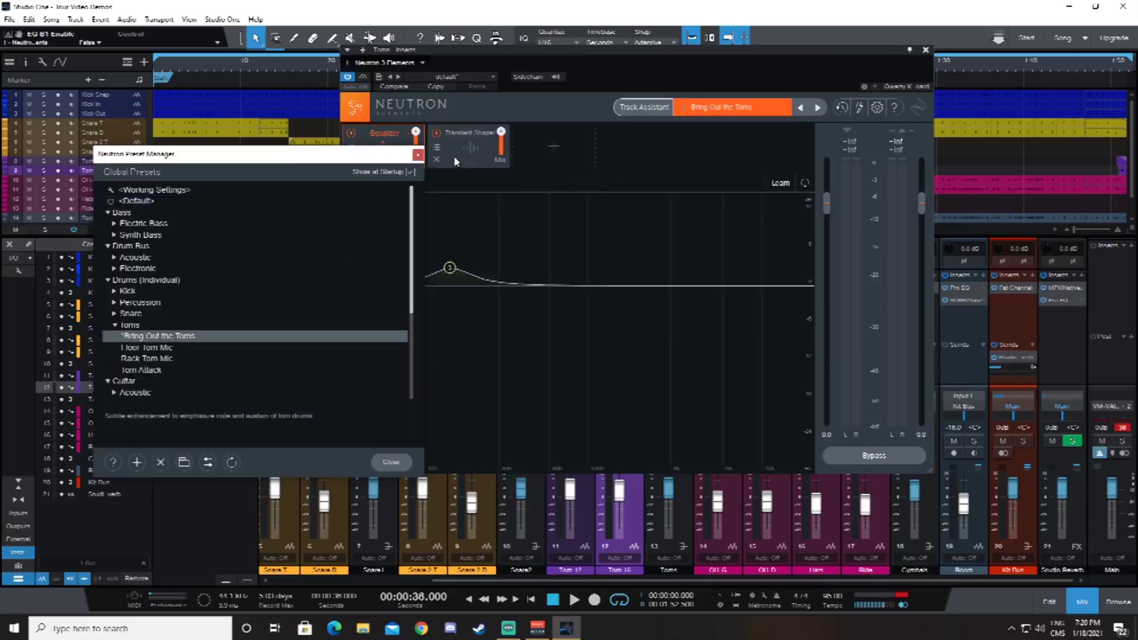
click(418, 155)
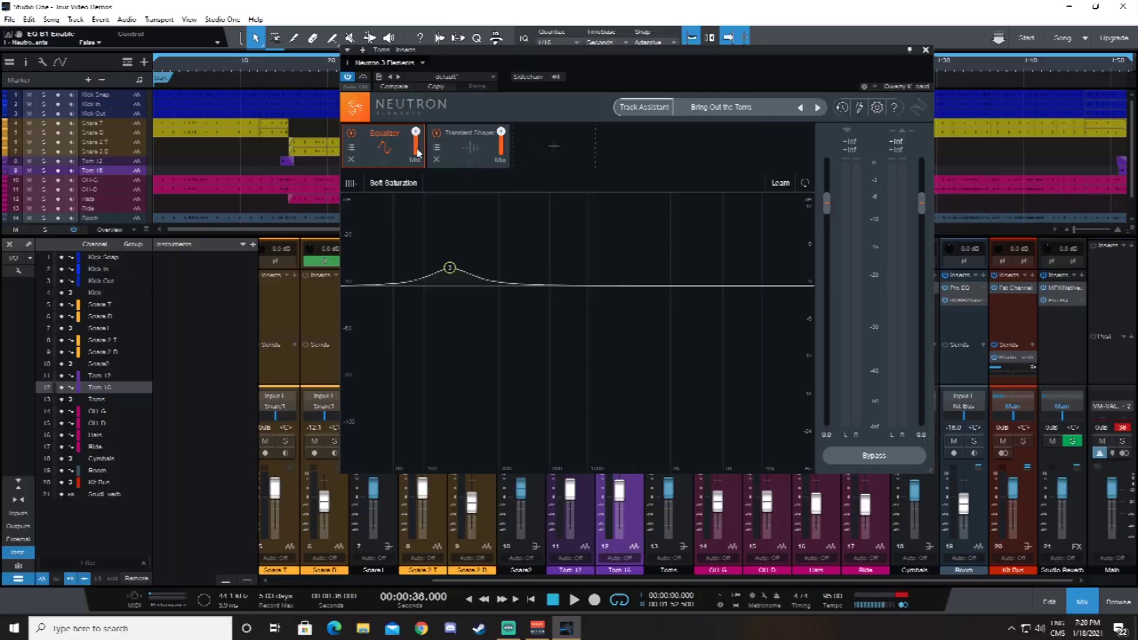
click(350, 160)
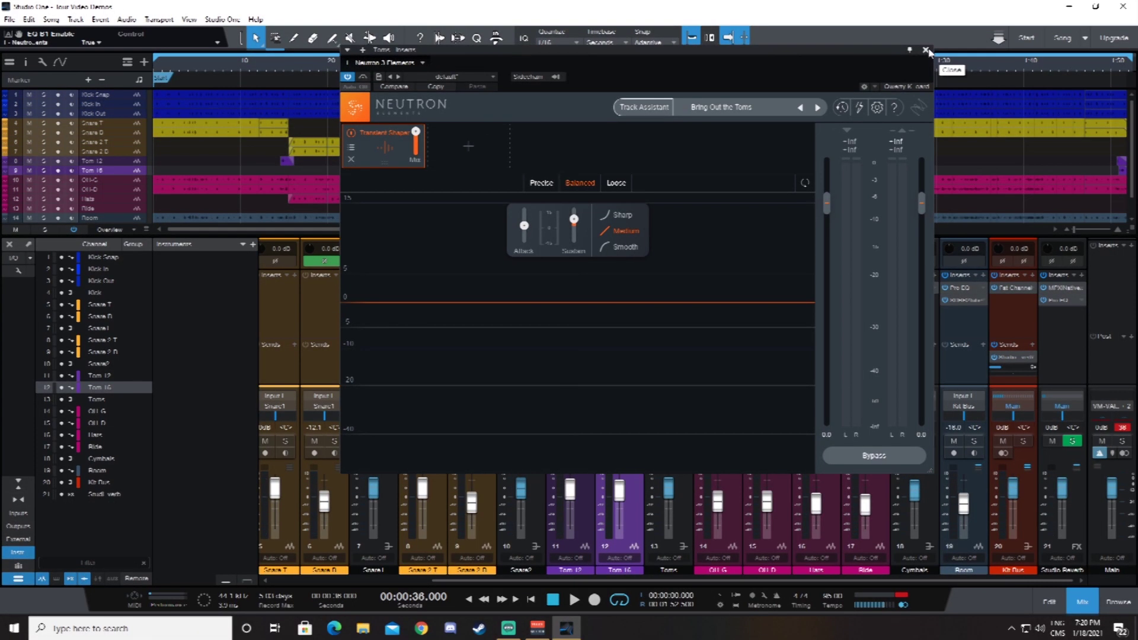
click(925, 51)
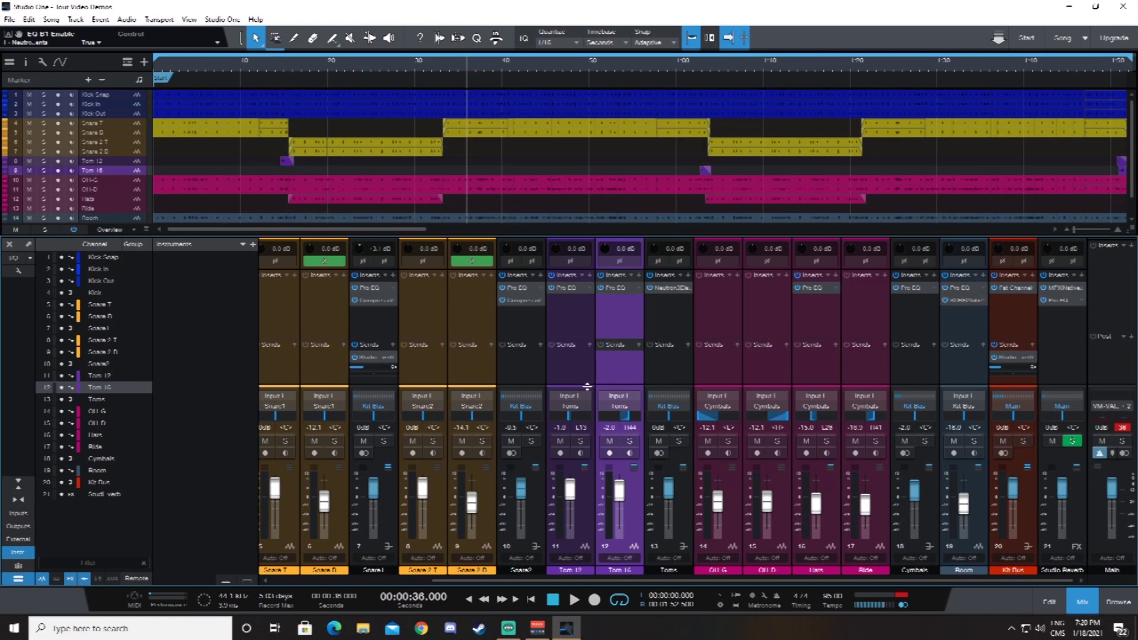
- Examine the Pro EQ curves on the Tom 16 and Tom 12 channels
click(613, 287)
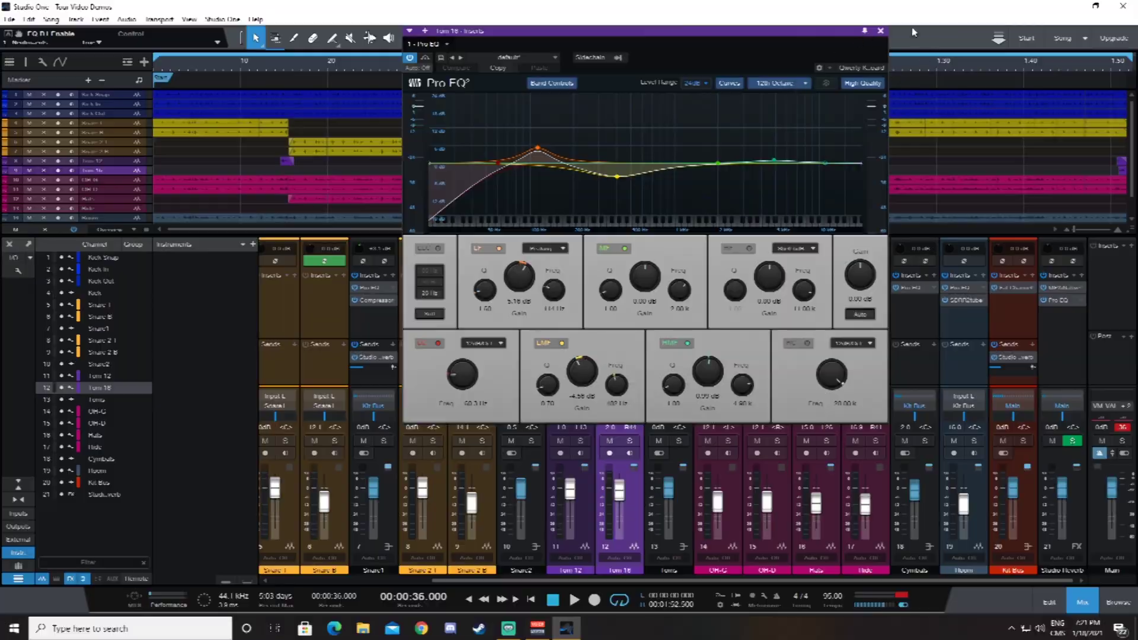
click(880, 30)
click(570, 289)
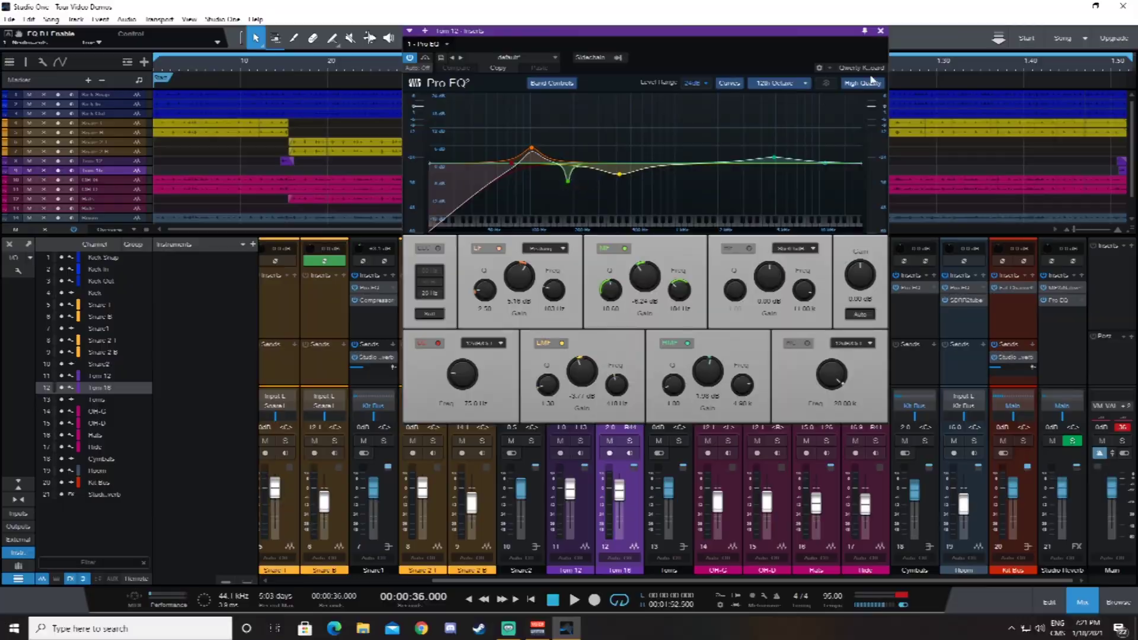
click(881, 31)
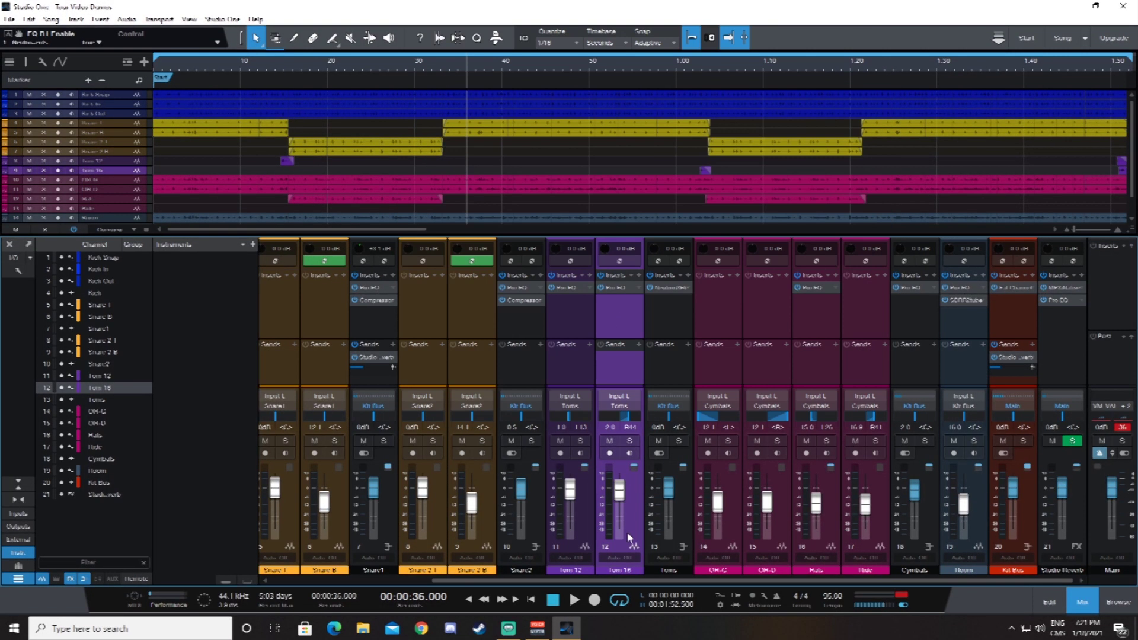
- Solo the Toms bus, listen to the tom hits near the 1:50 mark, and clear the solo
click(679, 442)
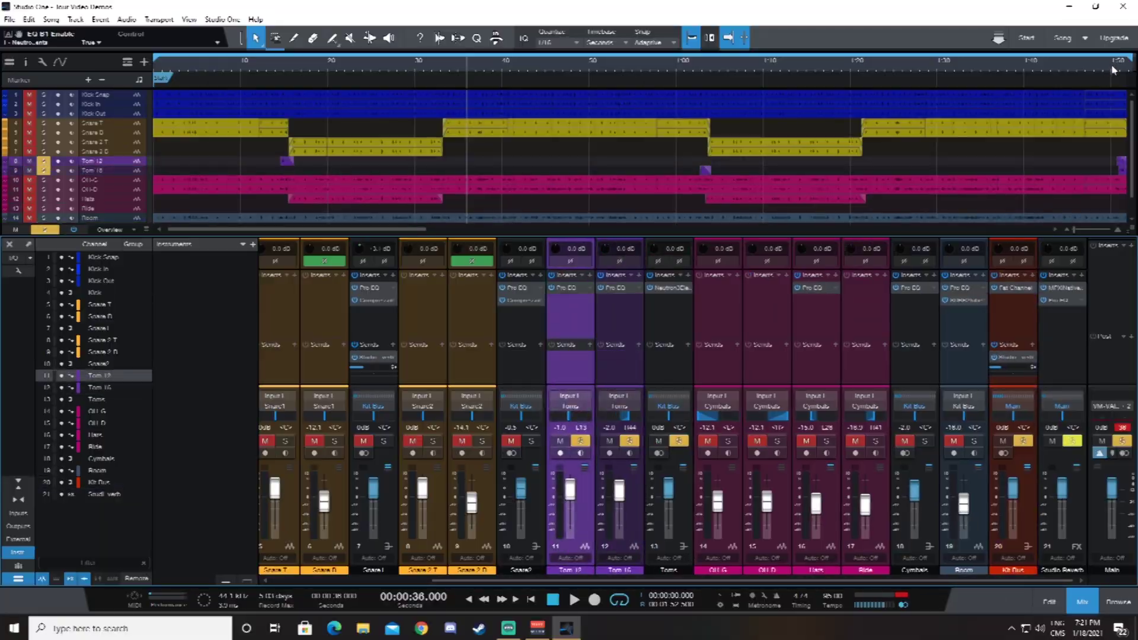
click(1113, 70)
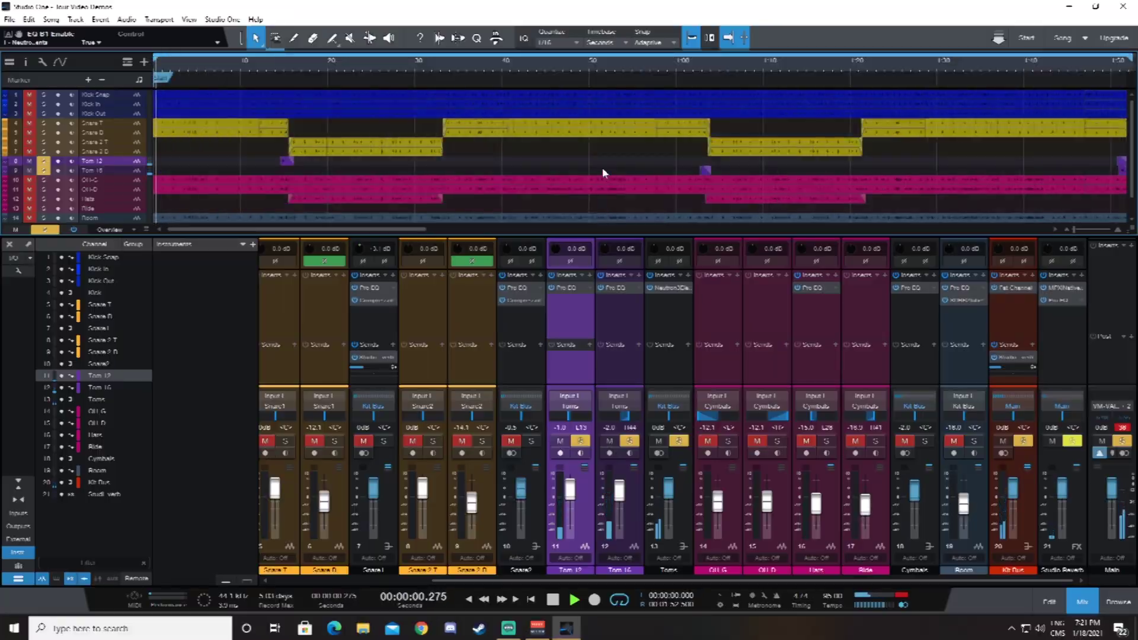
key(space)
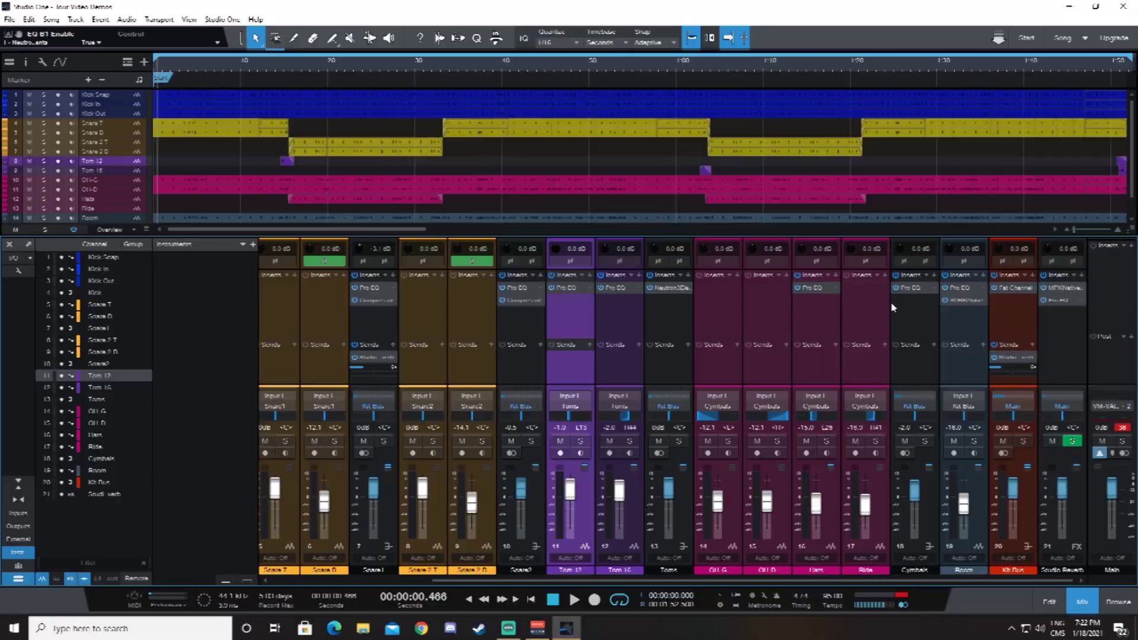
- Examine the Pro EQ curves on the Cymbals bus and the Hats channel
click(910, 288)
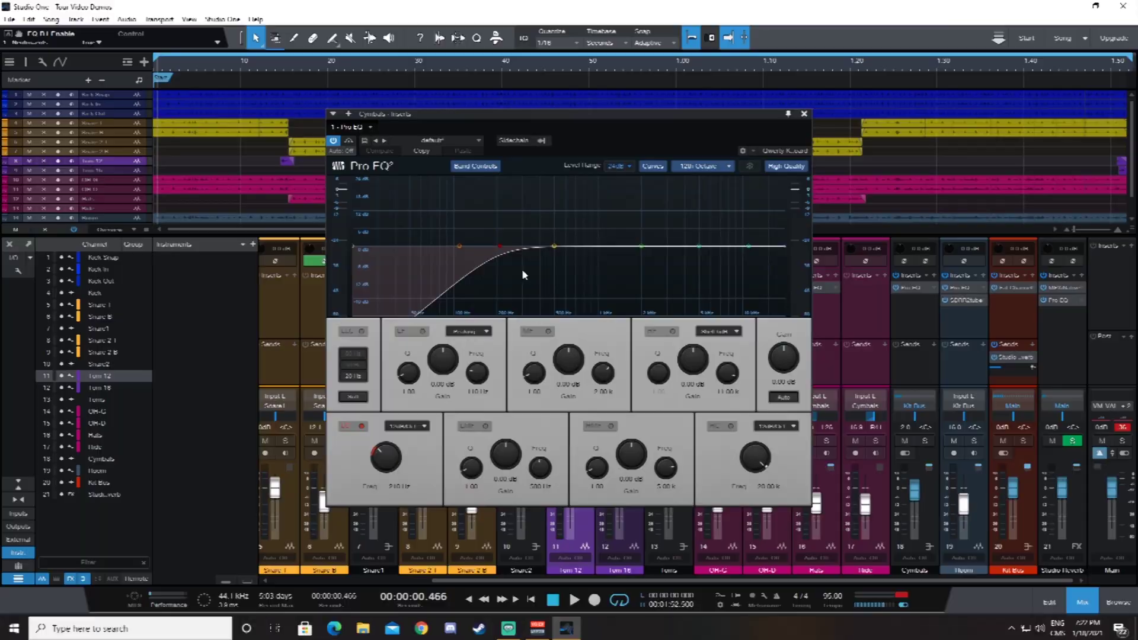
click(804, 113)
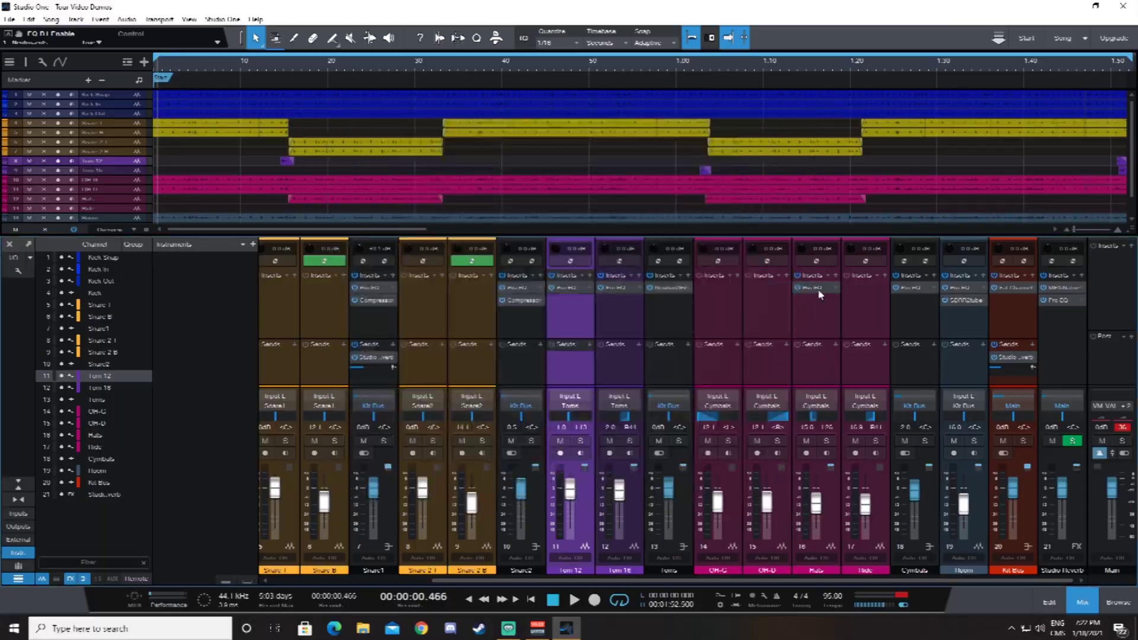
click(817, 289)
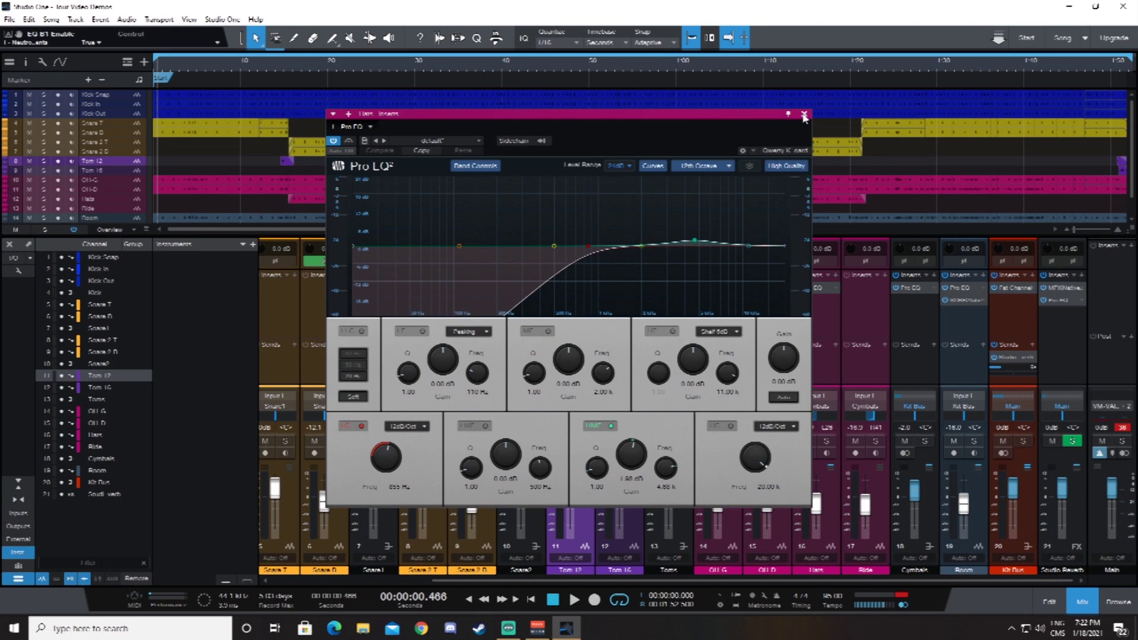
click(804, 114)
- Solo the Cymbals bus, listen to a short passage from 45 seconds, and clear the solo
click(924, 441)
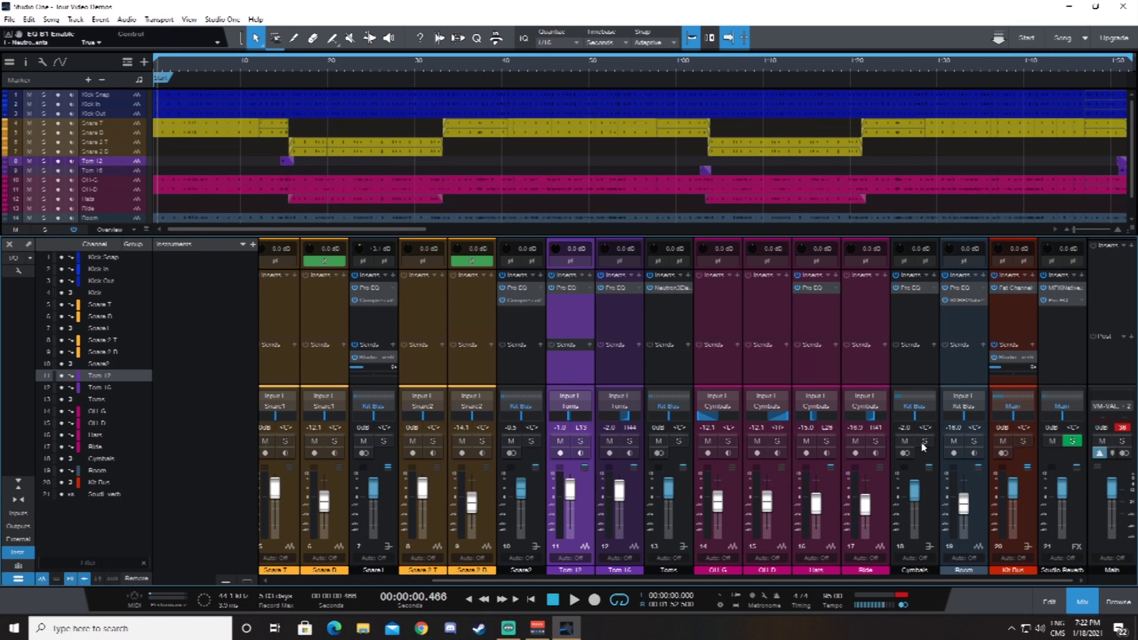
click(549, 66)
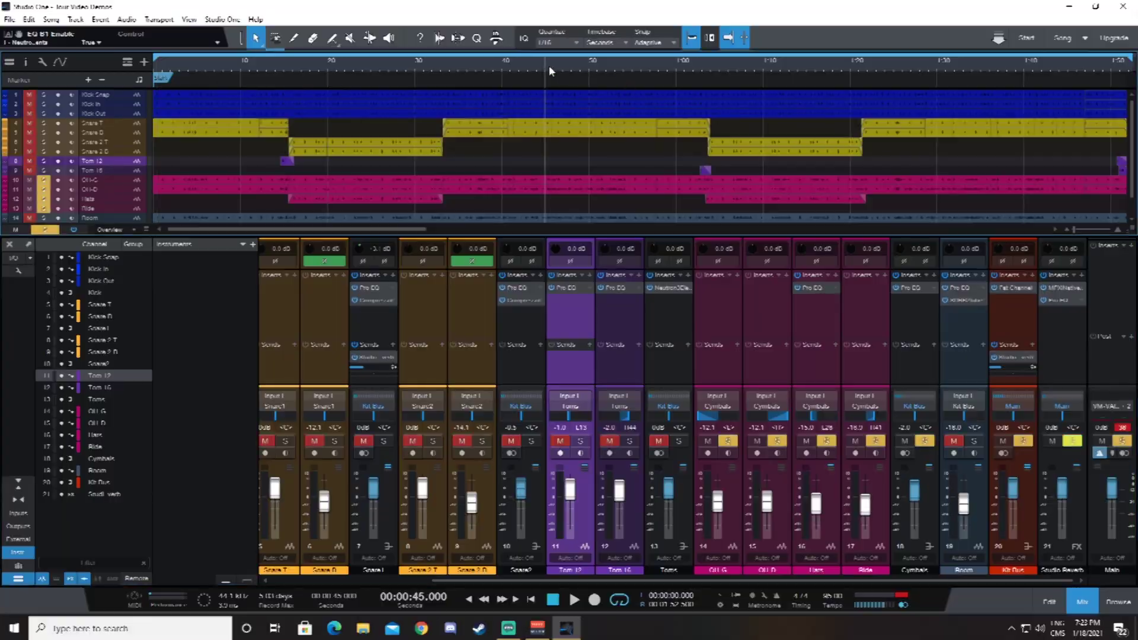
key(space)
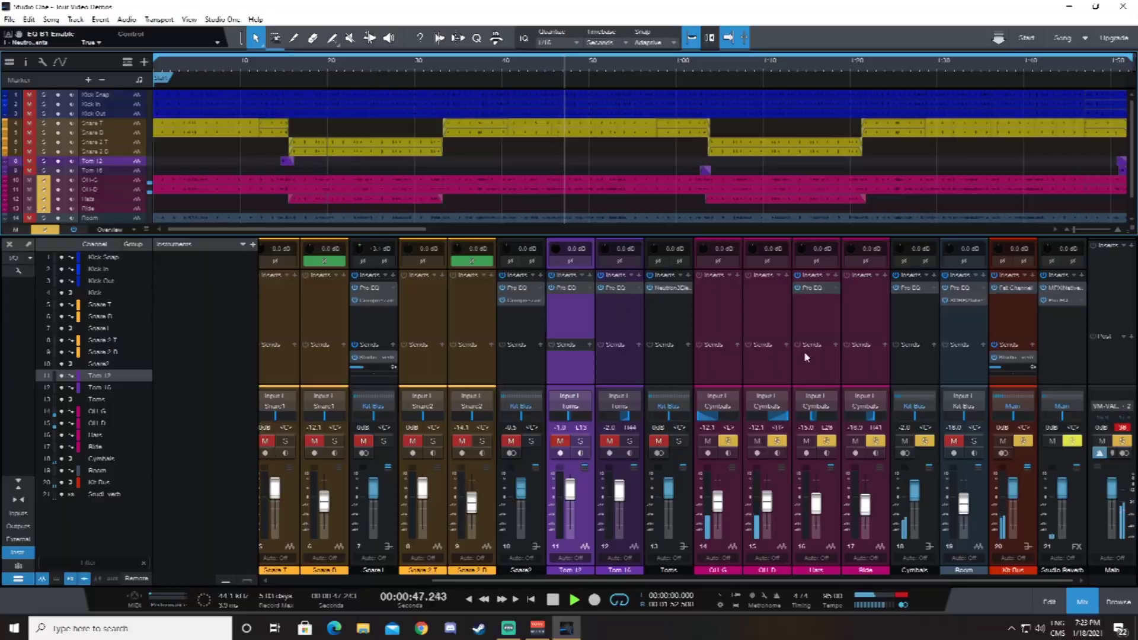
key(space)
ctrl+click(1072, 441)
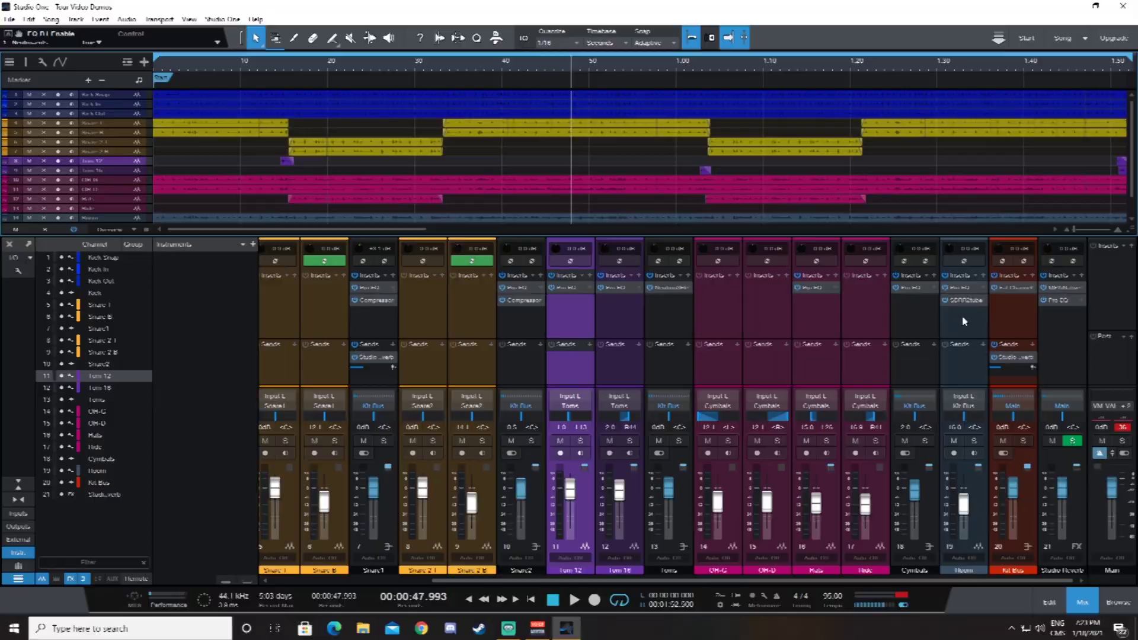
- Solo the Room channel and listen to a short passage
click(974, 440)
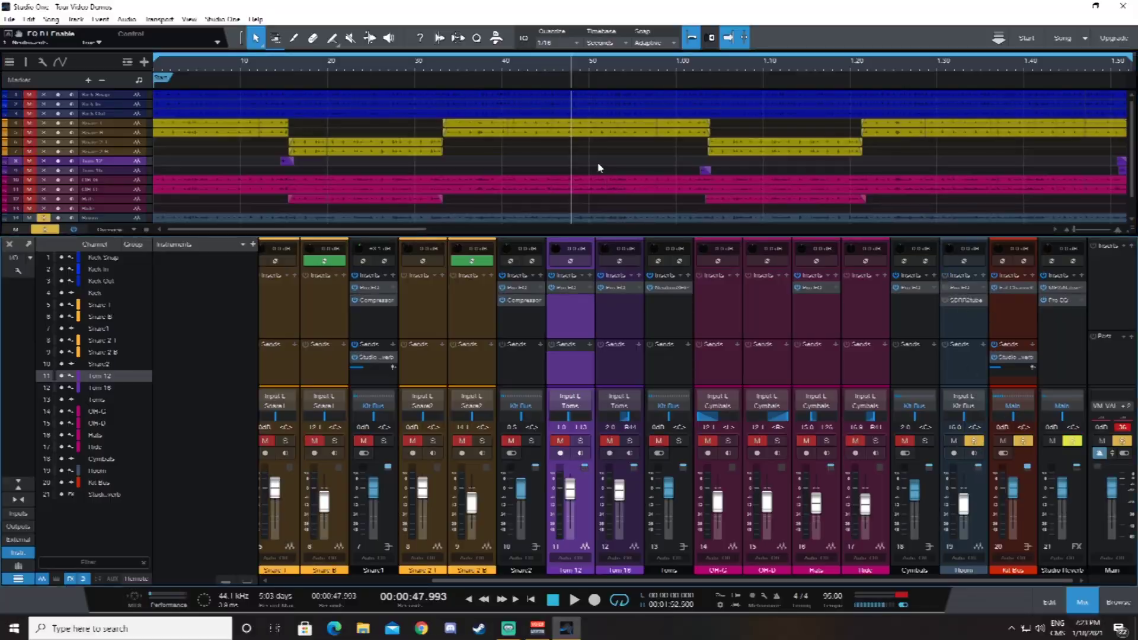
key(space)
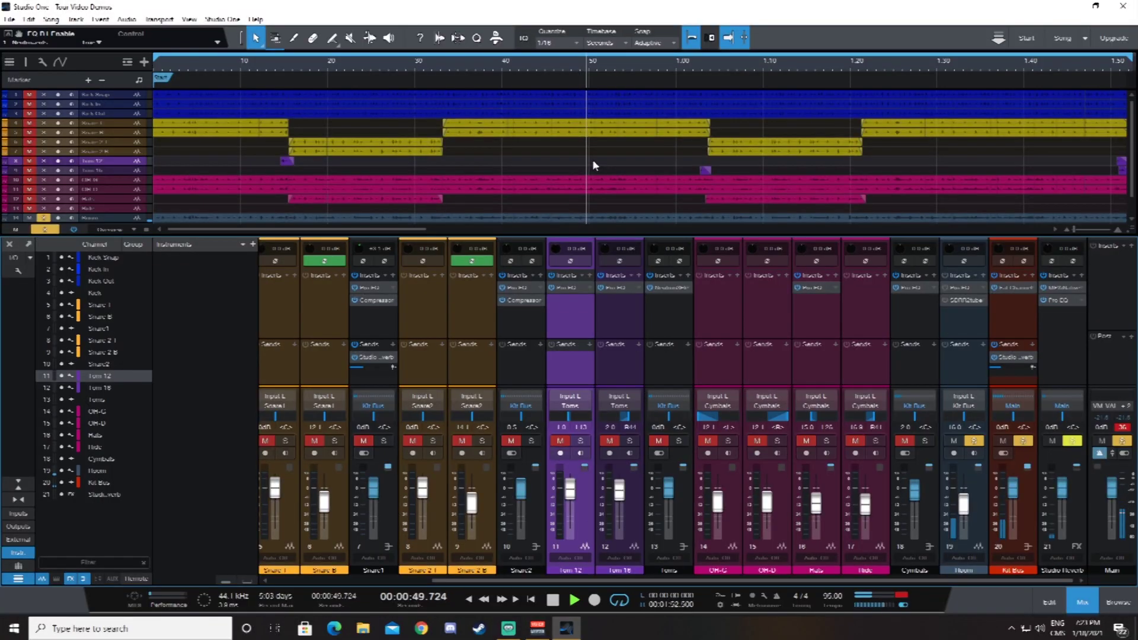
key(space)
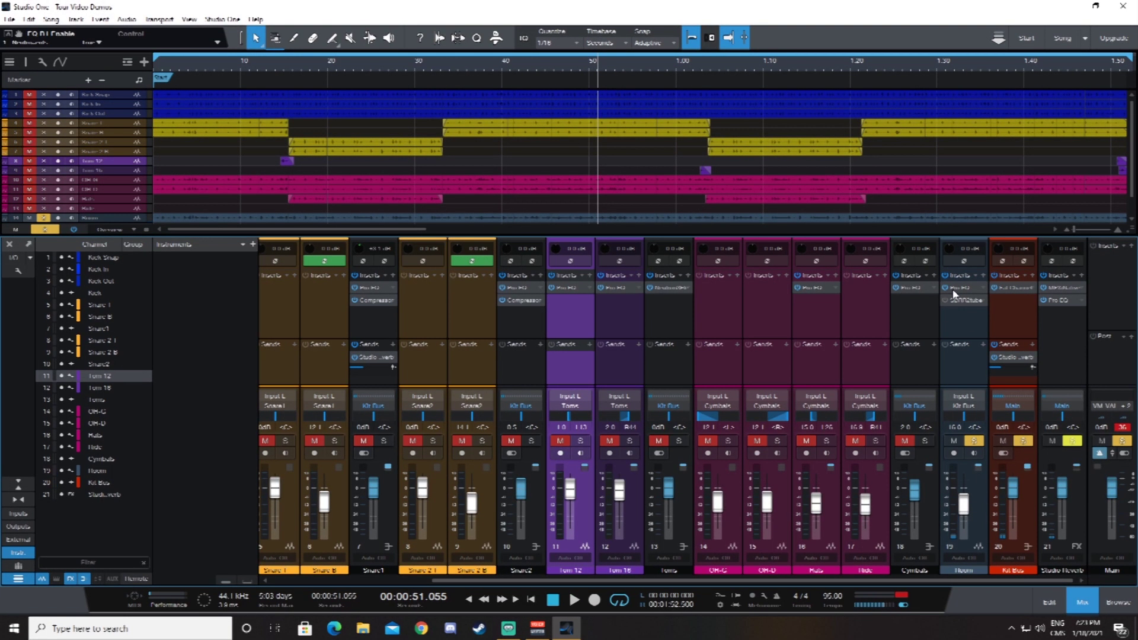
- Examine the Room channel's Pro EQ and SDRR2tube settings, and listen to a short passage of the soloed room
click(954, 293)
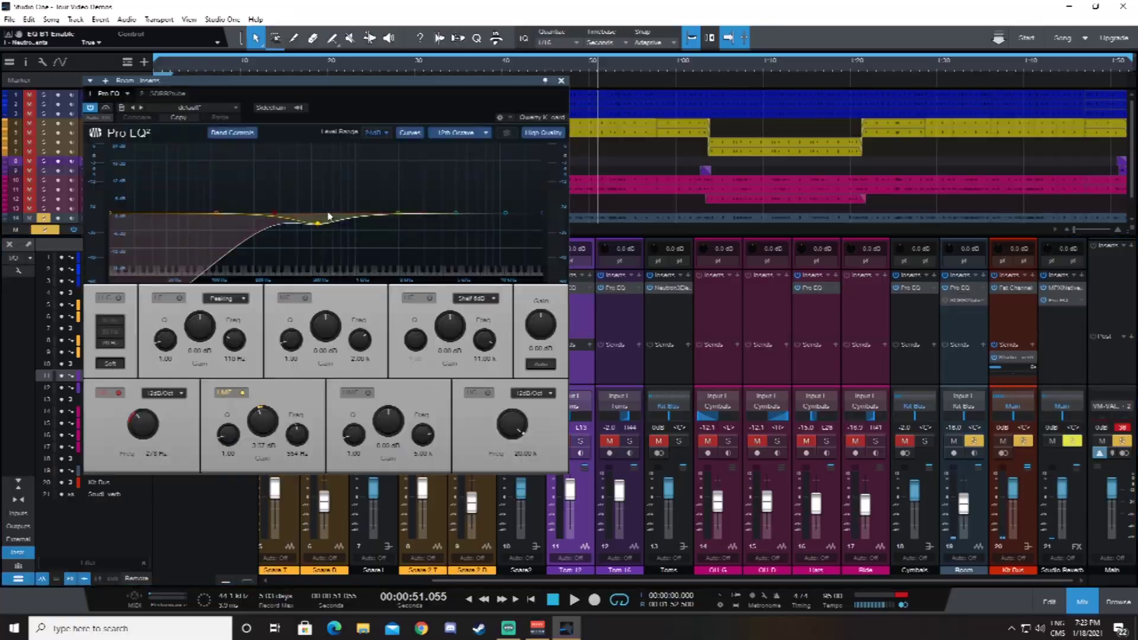
click(561, 81)
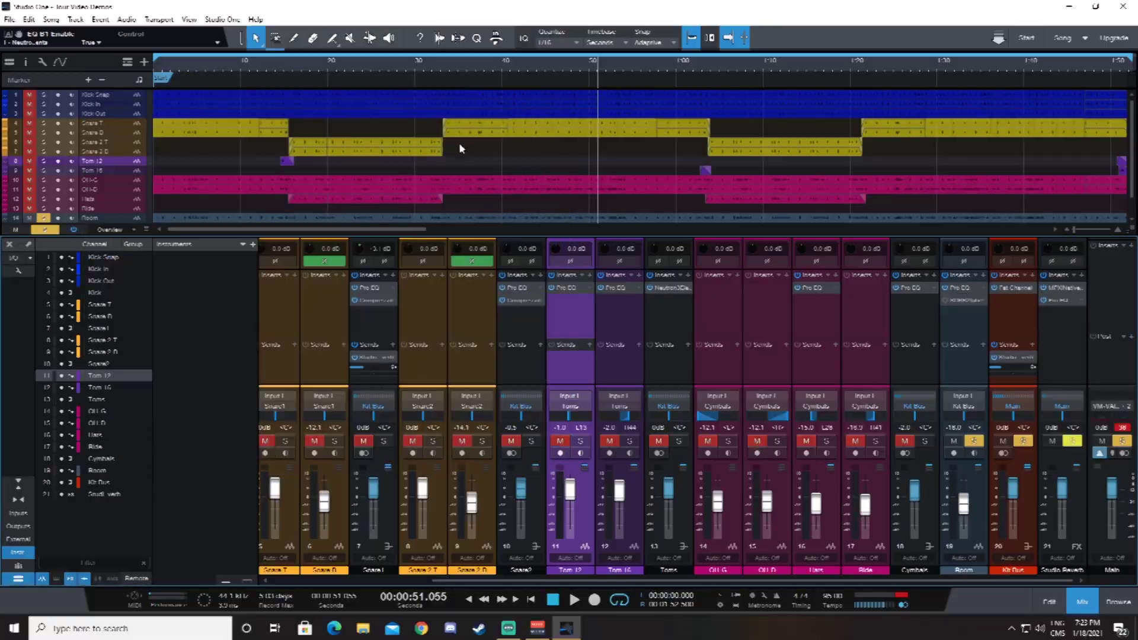
key(space)
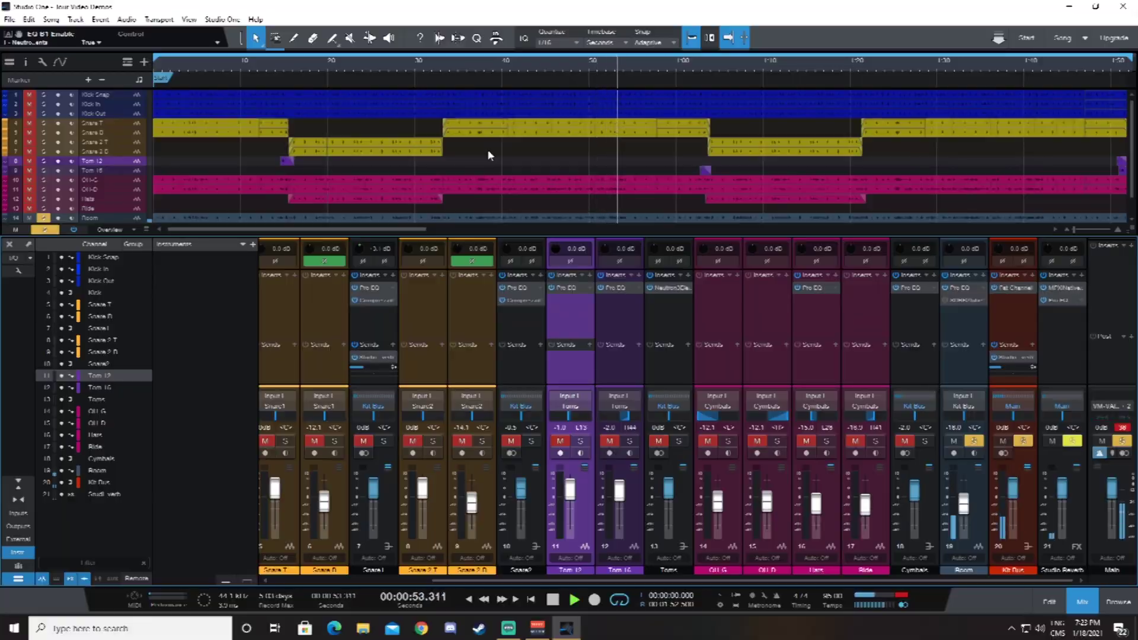
key(space)
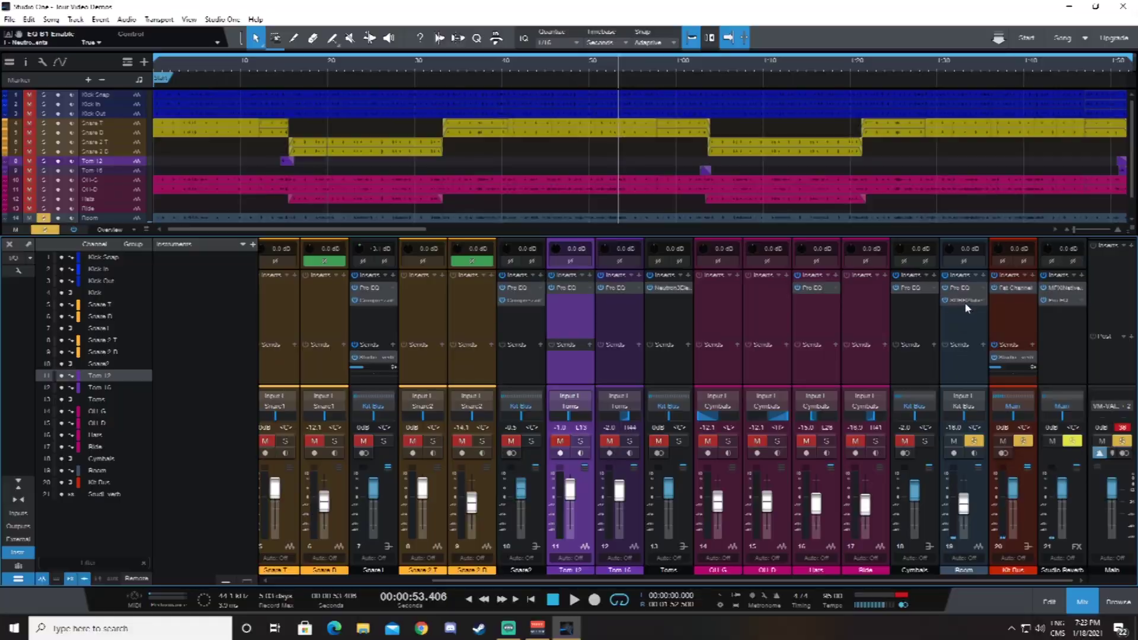
double_click(966, 301)
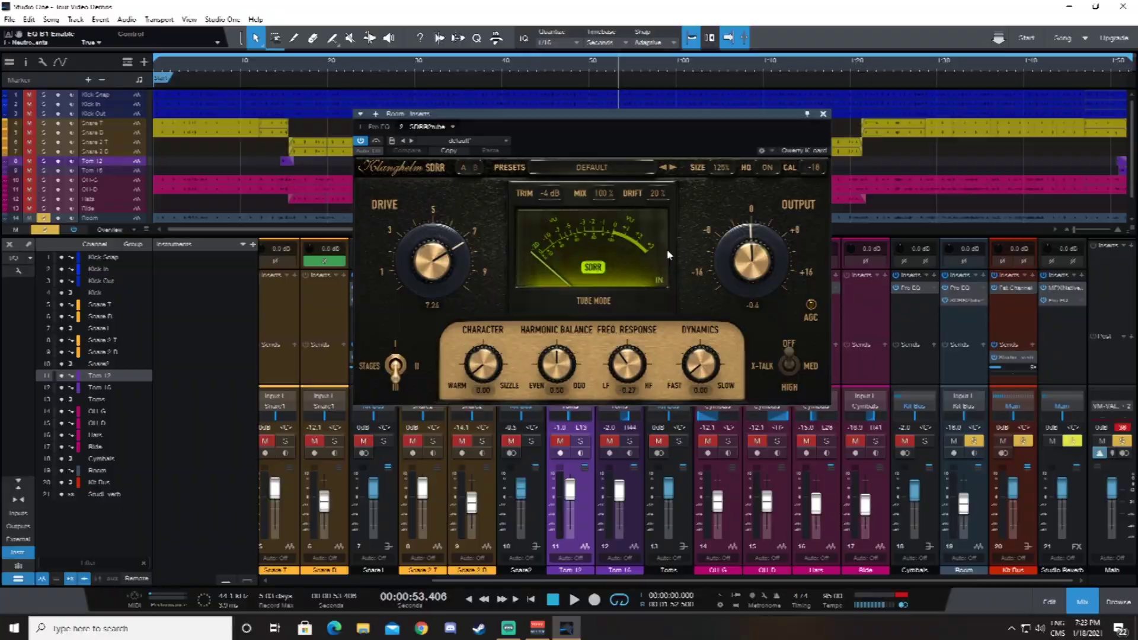
click(822, 113)
- Insert the RedlightDist distortion on the Room channel, view its controls, and remove it from the channel
click(1032, 275)
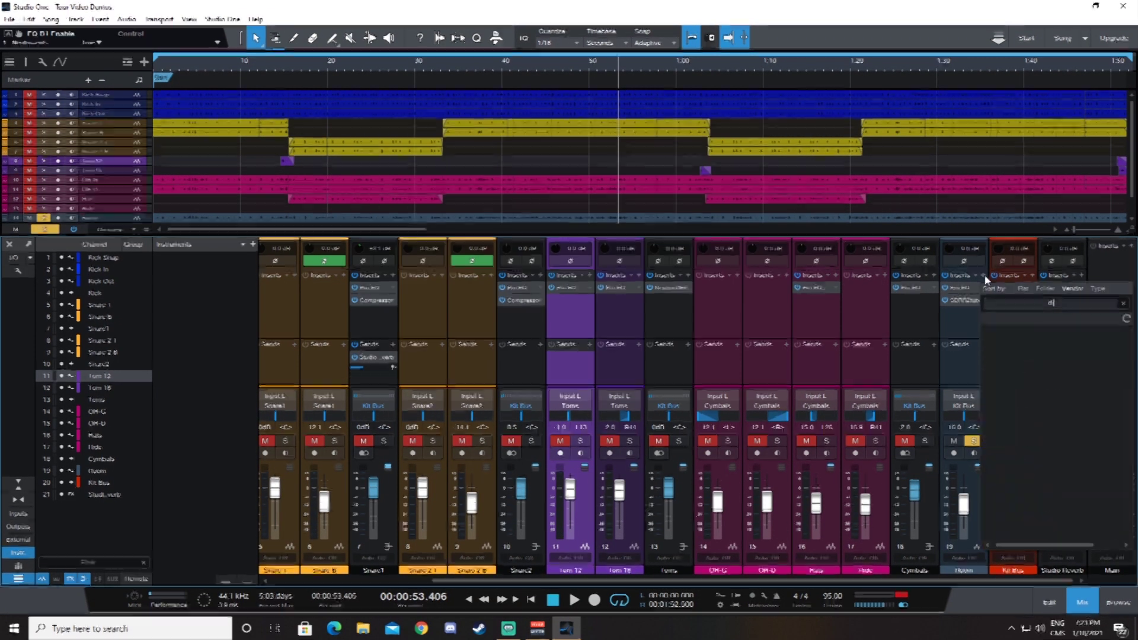
double_click(1016, 381)
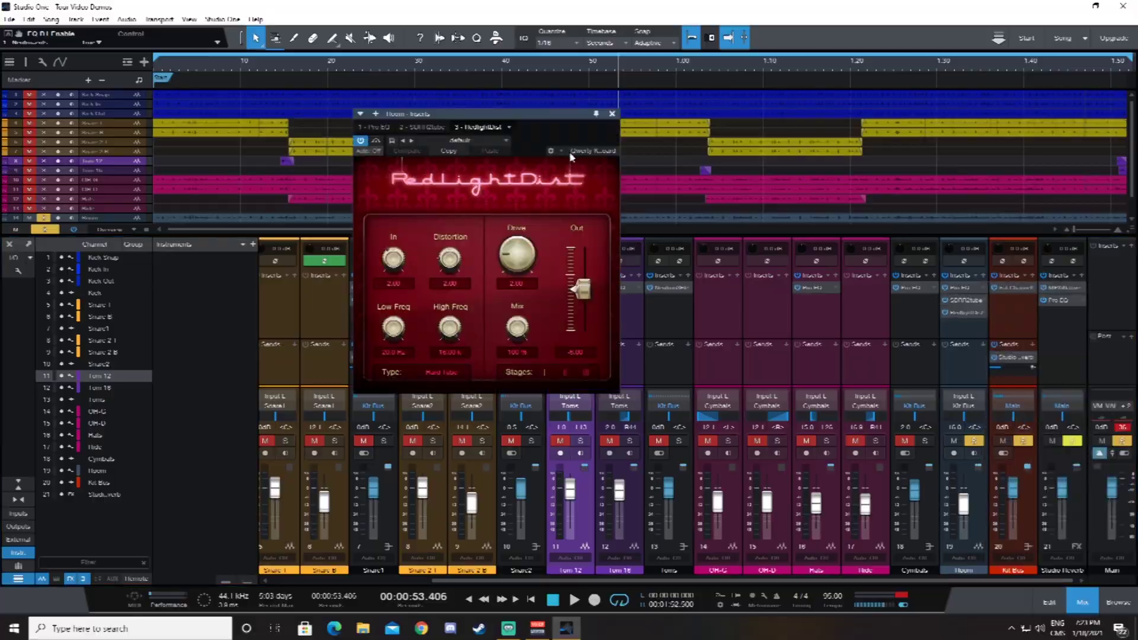
click(611, 113)
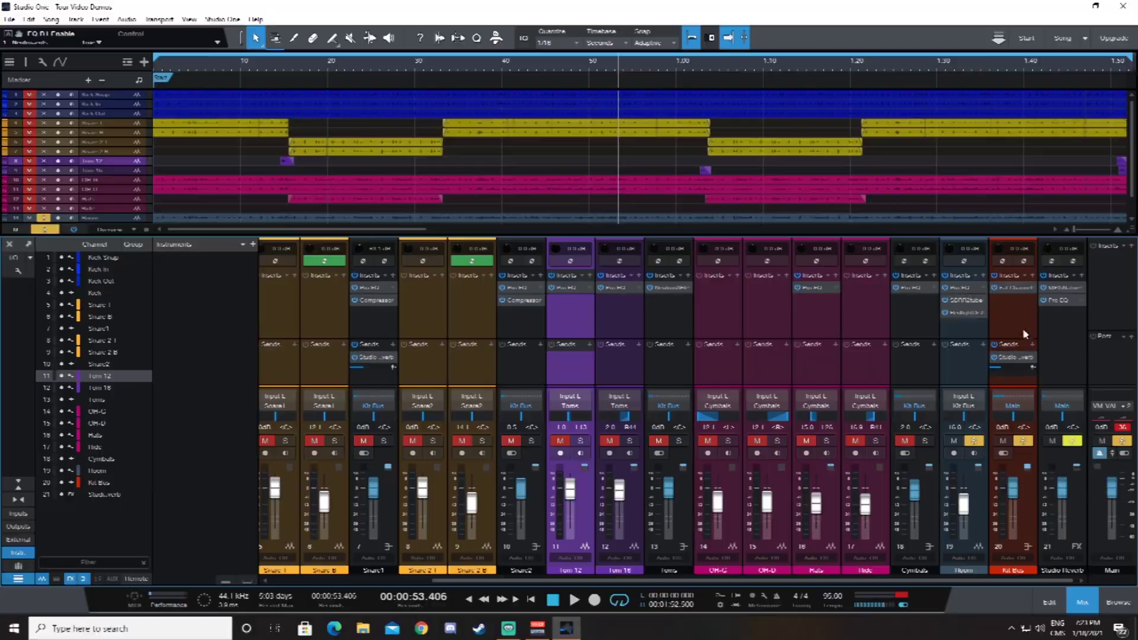
click(964, 401)
click(969, 397)
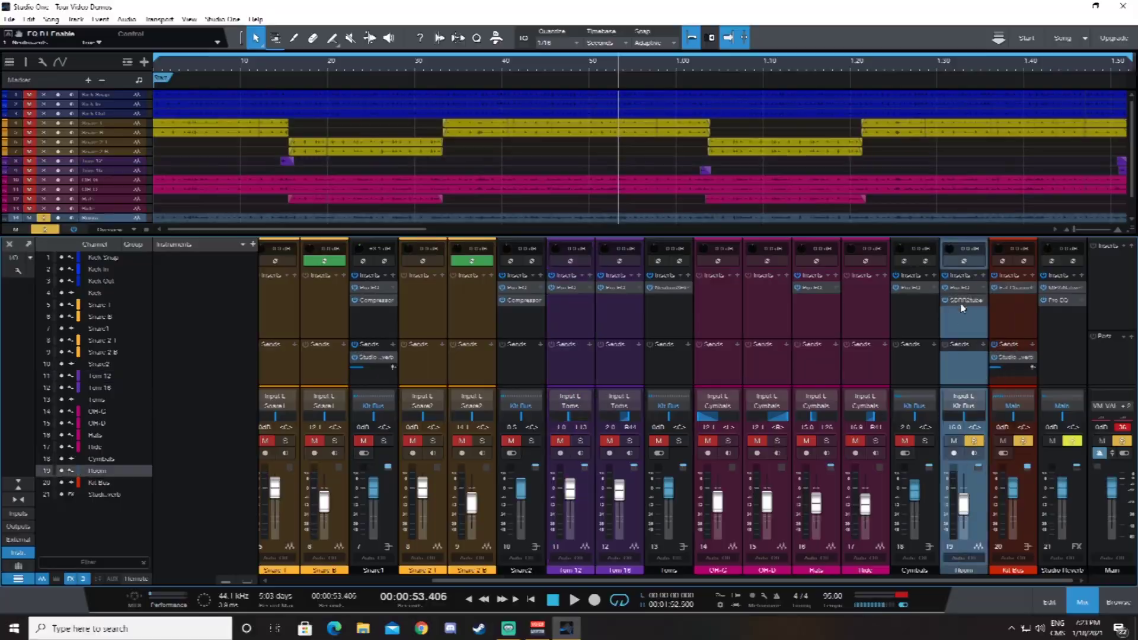
- Review the SDRR2tube saturation on the Room channel, listen to the soloed room for a few seconds, and clear the solo
double_click(966, 299)
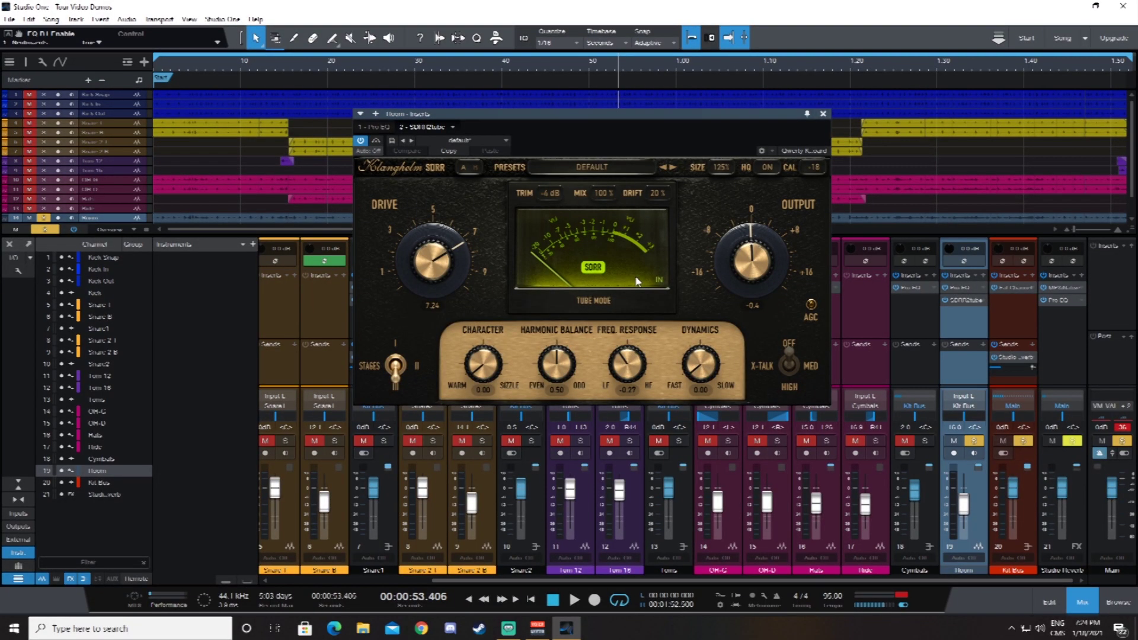
click(823, 113)
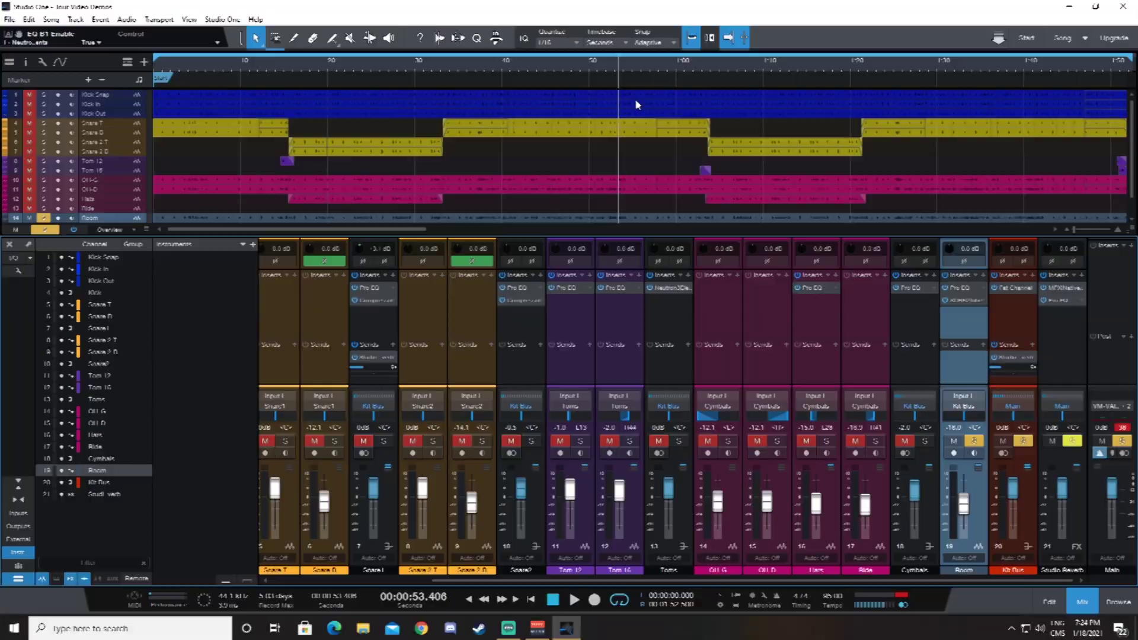
key(space)
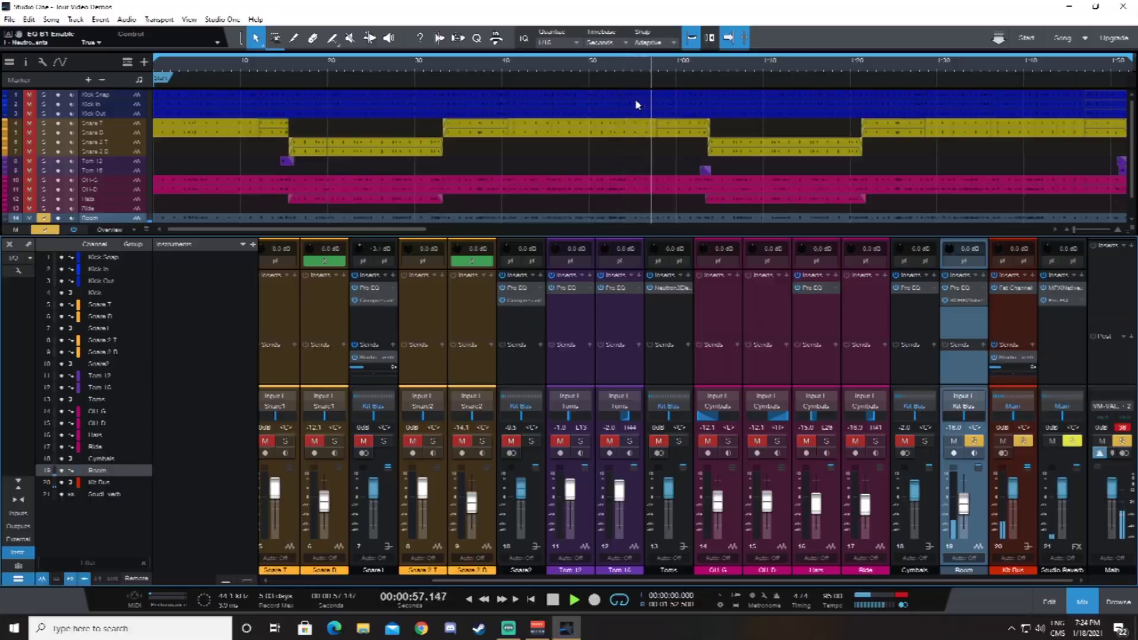
key(space)
key(s)
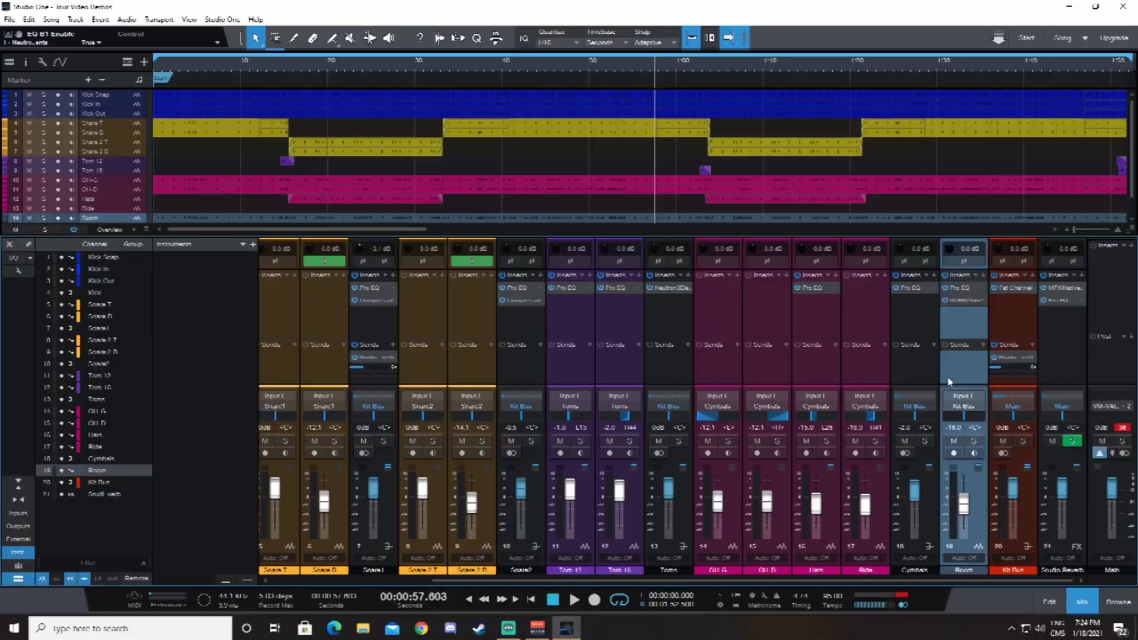
- Play the full kit from 37 seconds, toggling the Room channel's mute to compare the mix with and without it, ending unmuted
click(953, 441)
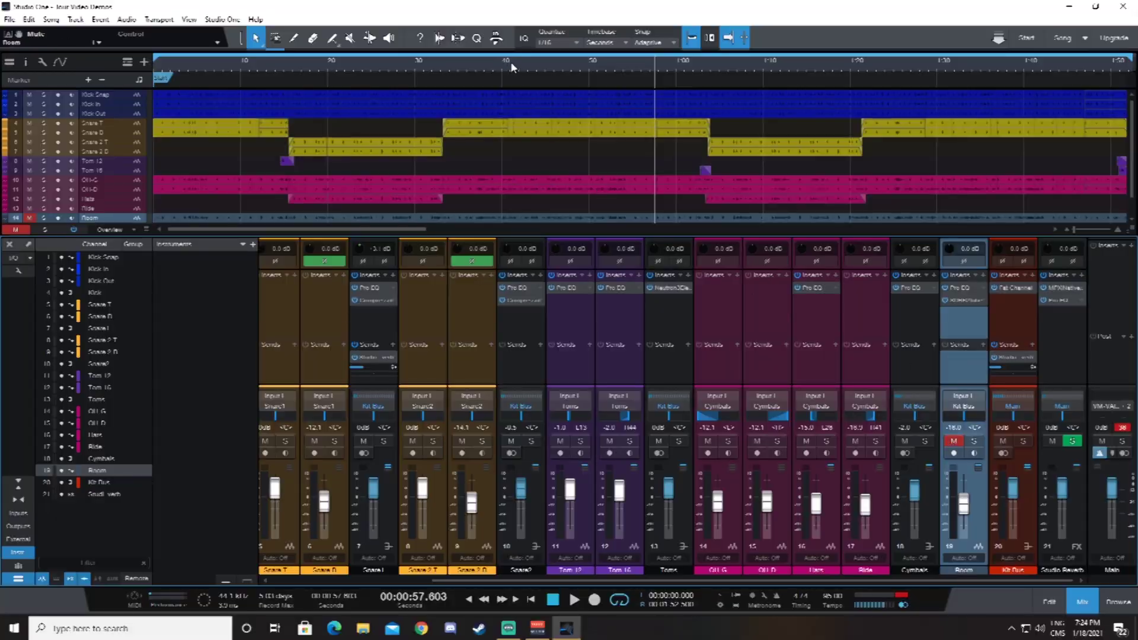
click(473, 63)
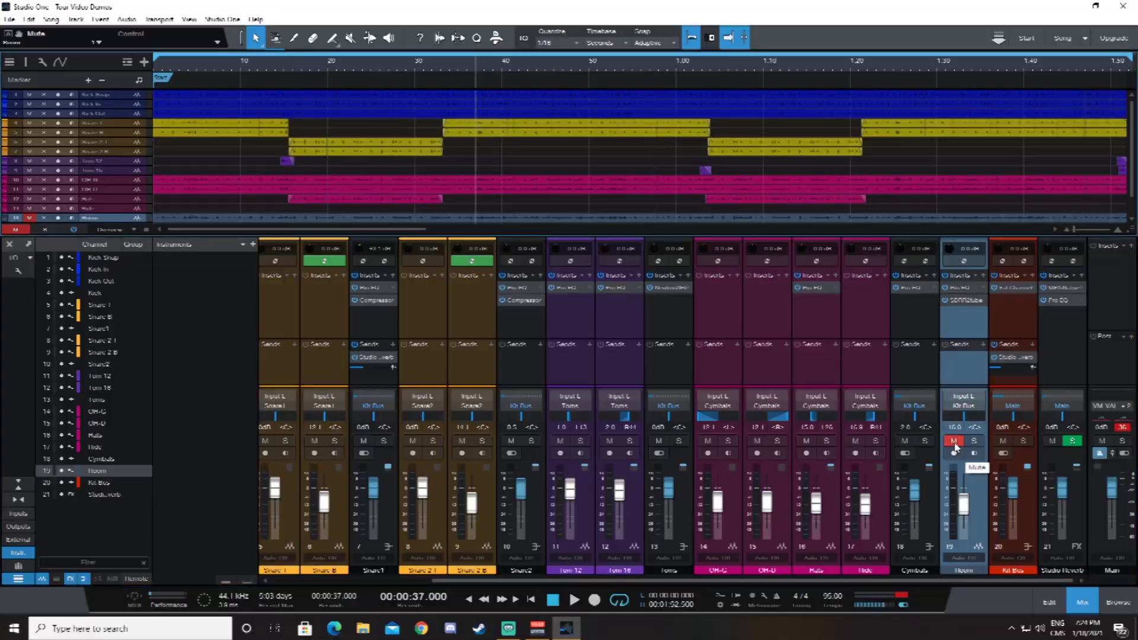
key(space)
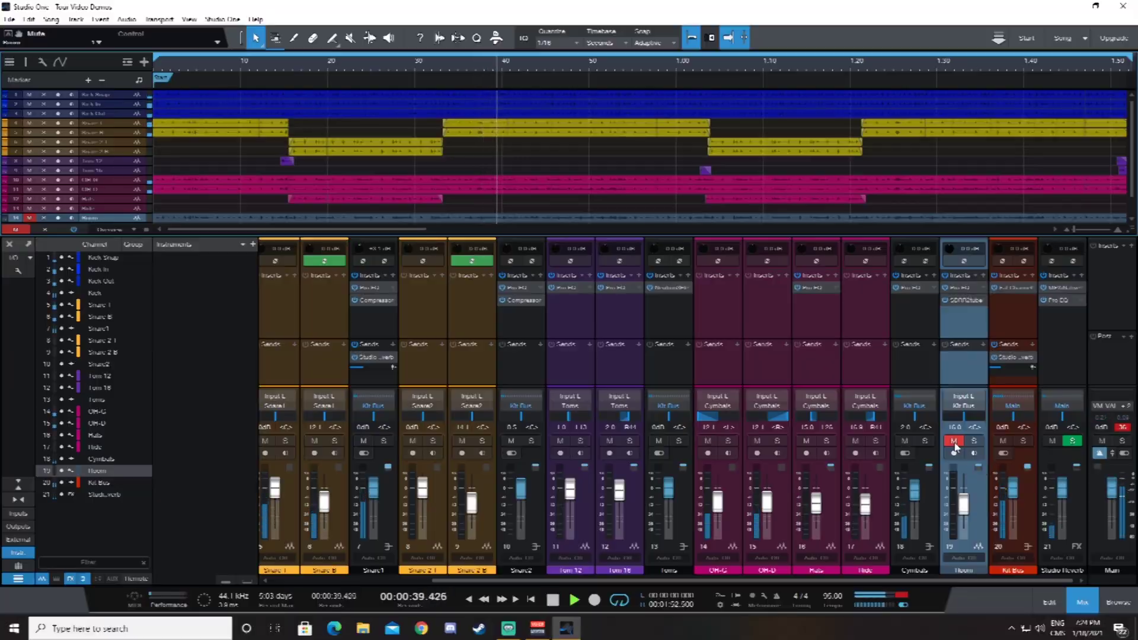
click(954, 442)
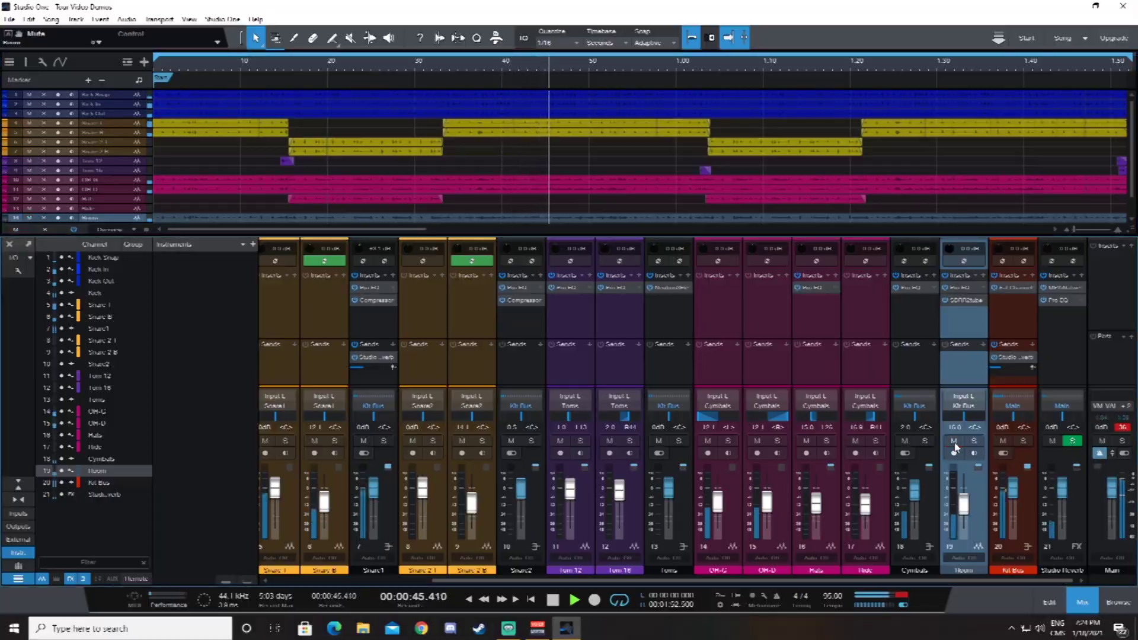
click(955, 441)
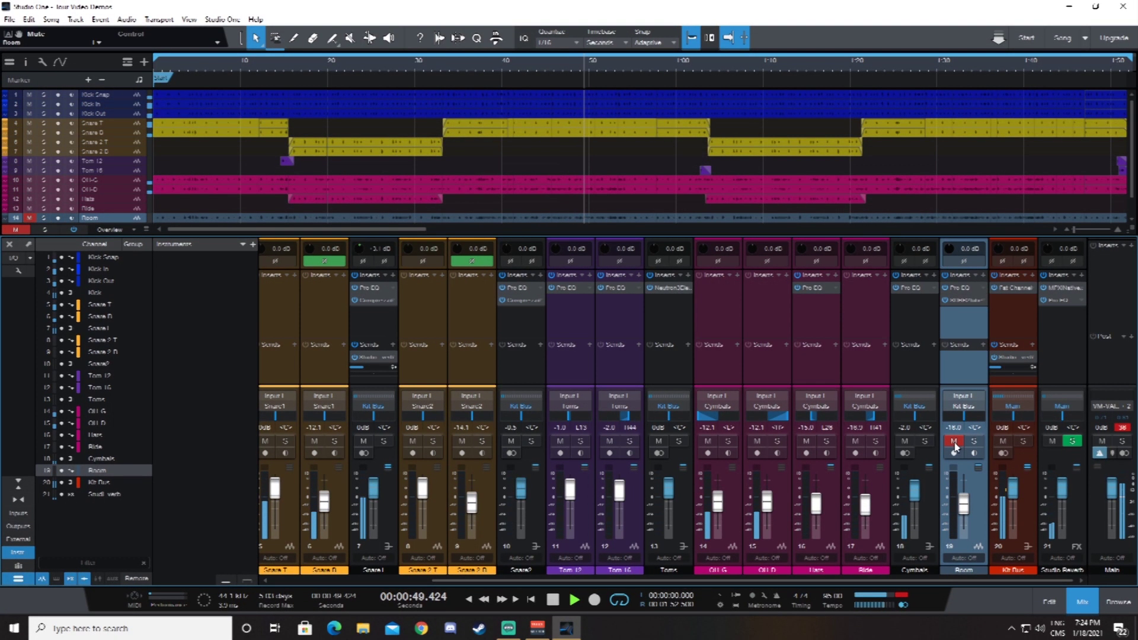
click(955, 442)
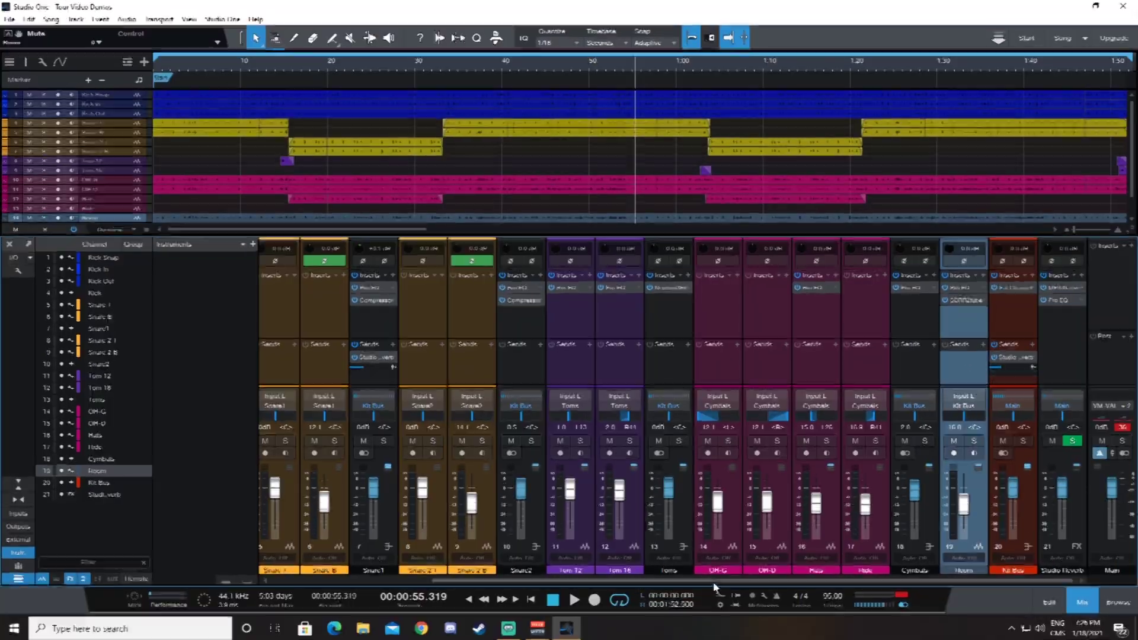
- Save the Tour Video Demos song
drag(714, 585, 815, 583)
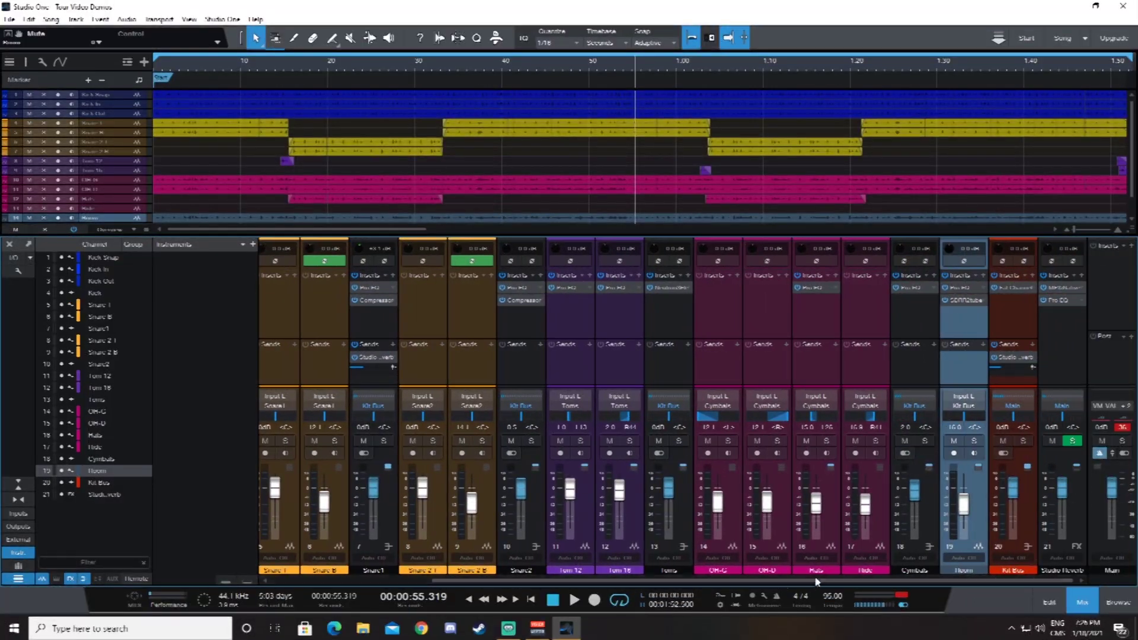
key(ctrl+s)
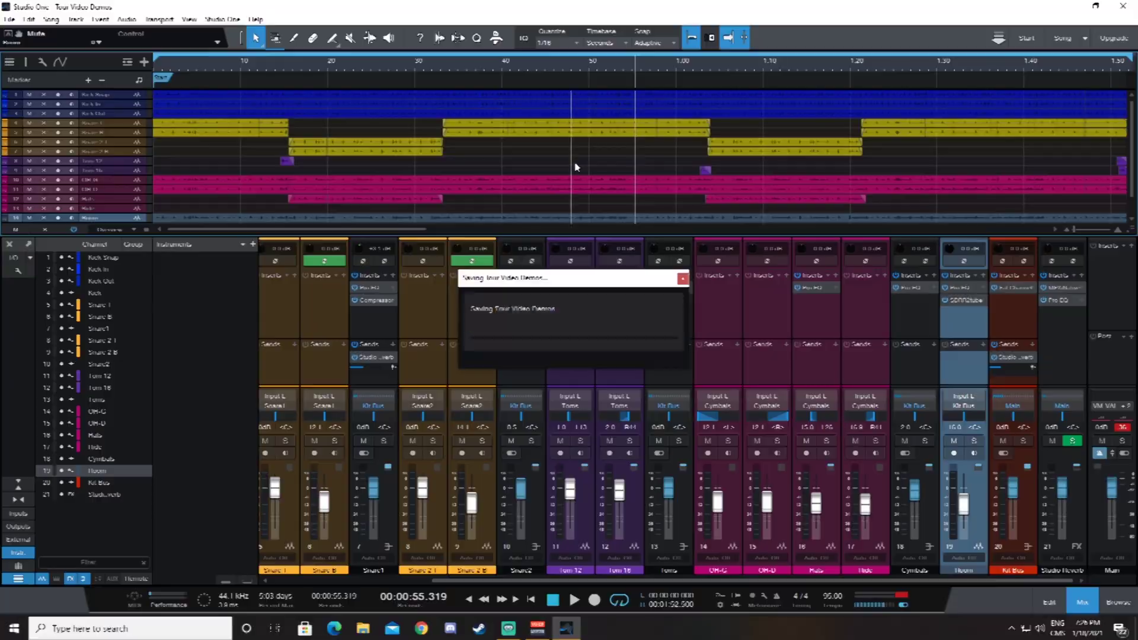